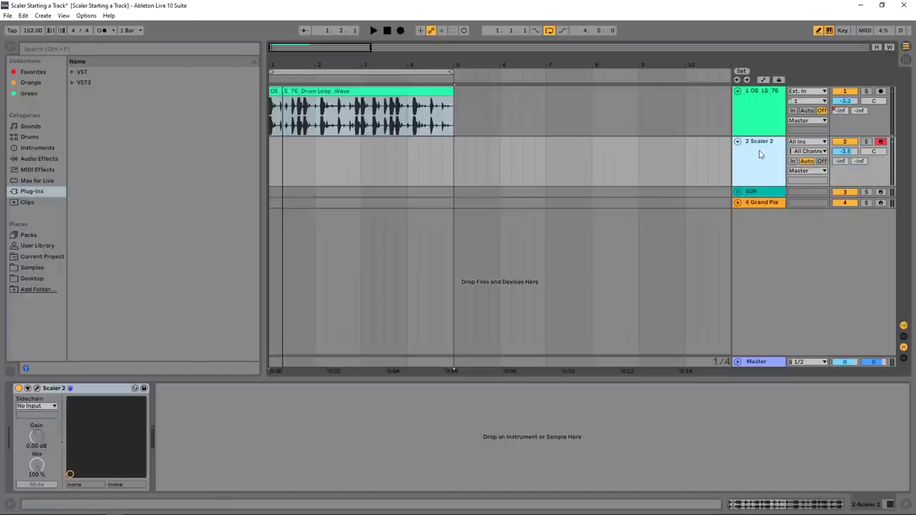
Play the drum loop briefly and look over the Scaler 2, SUB and Grand Piano tracks
click(761, 109)
key(space)
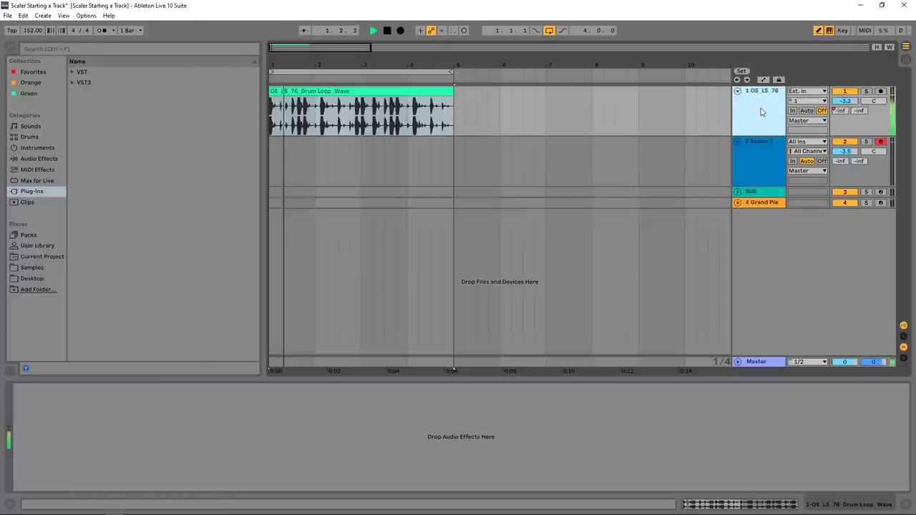
key(space)
click(759, 172)
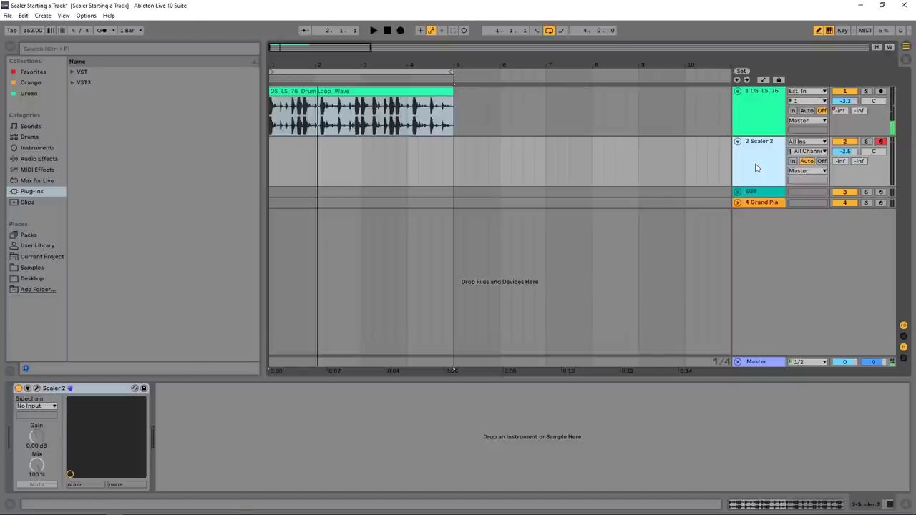
click(750, 192)
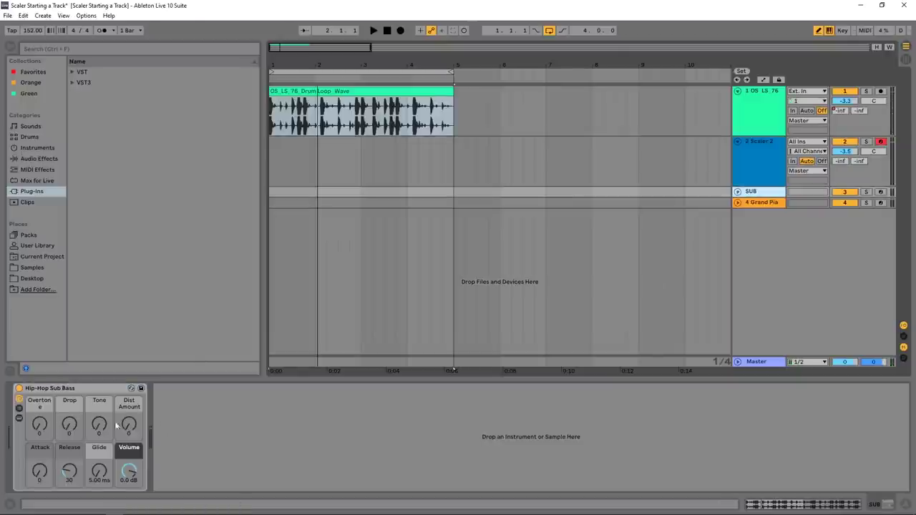
click(761, 203)
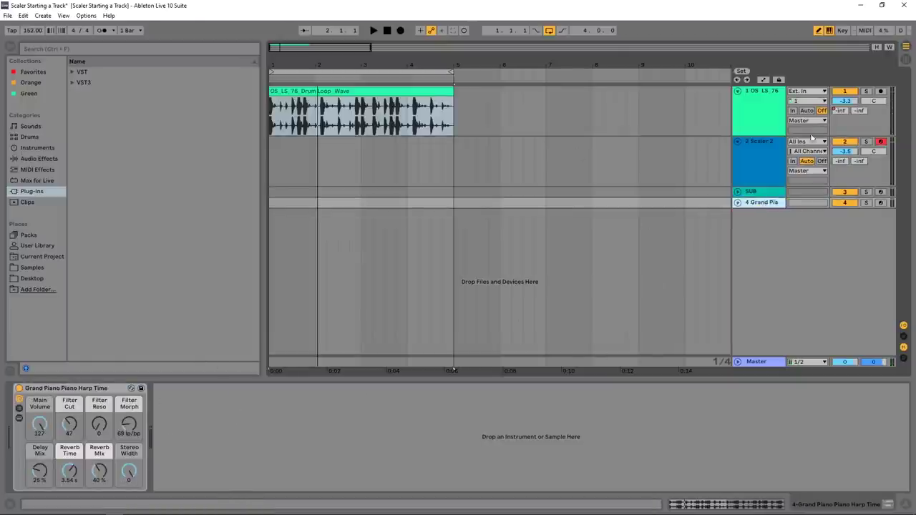
click(747, 167)
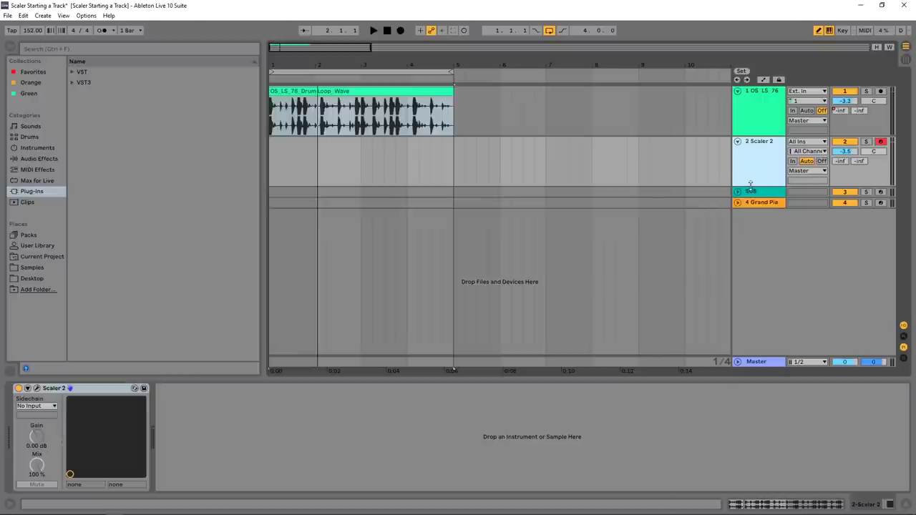
Open Scaler 2 and load the Future Bass 1 song chord set, starting on D min
click(36, 388)
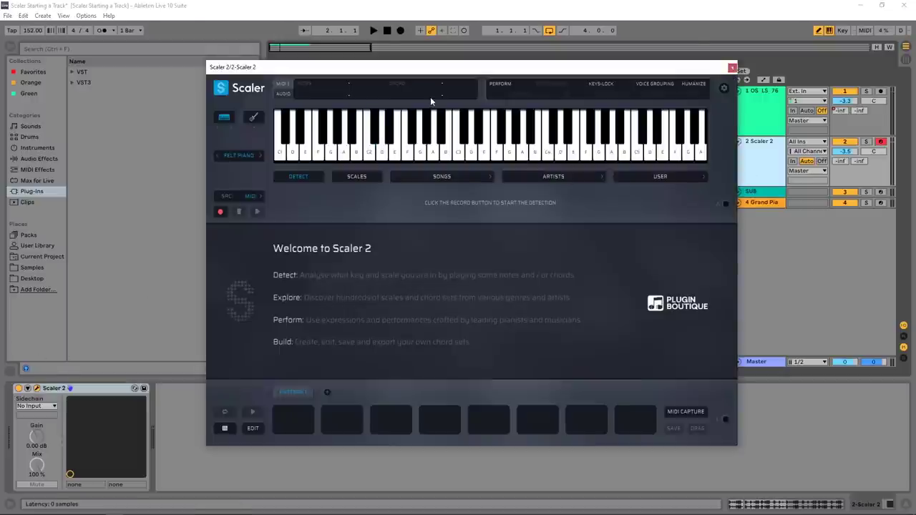
key(s)
click(445, 179)
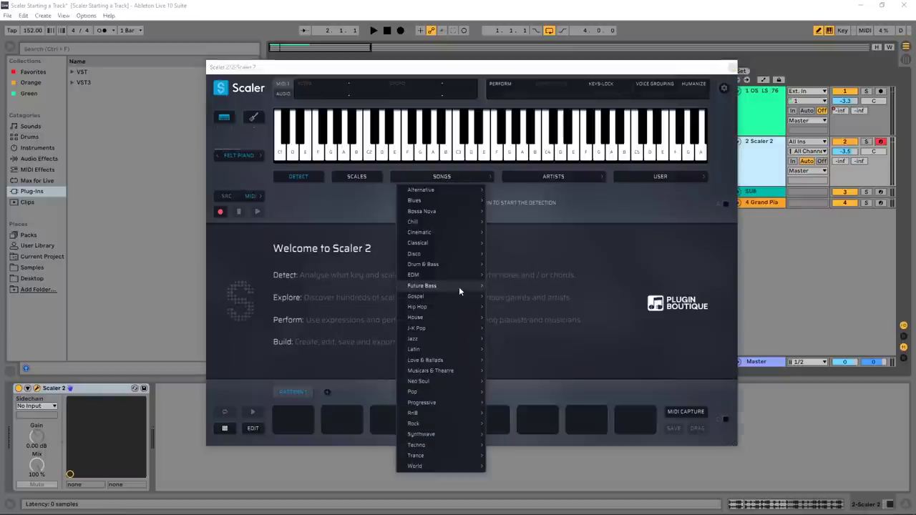
mouse_move(459, 286)
click(530, 223)
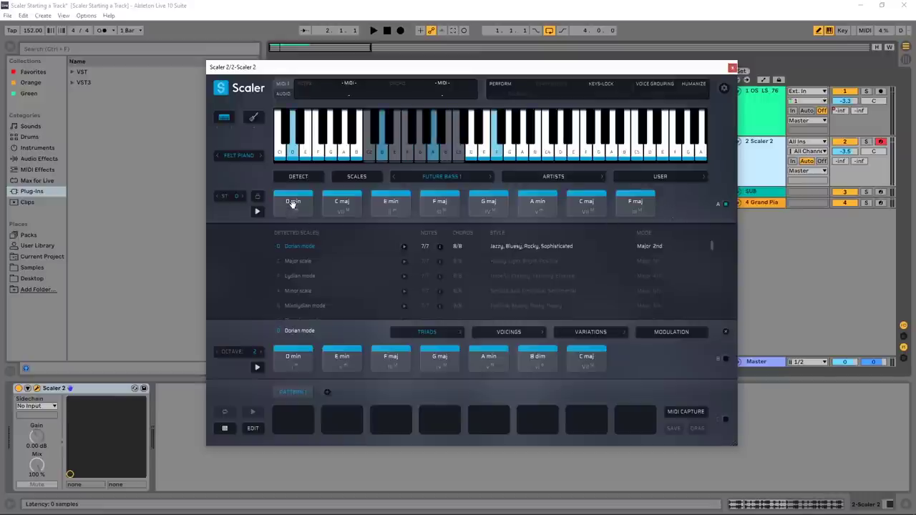
Put D min, C maj, E min and F maj in the first four pattern slots and play them
drag(292, 204, 293, 419)
drag(342, 204, 344, 421)
drag(391, 204, 392, 422)
drag(432, 209, 438, 422)
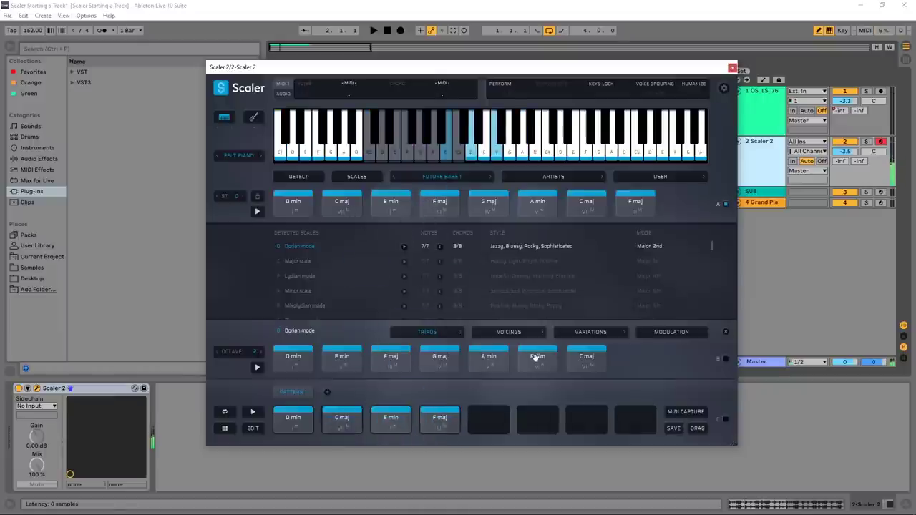
click(251, 413)
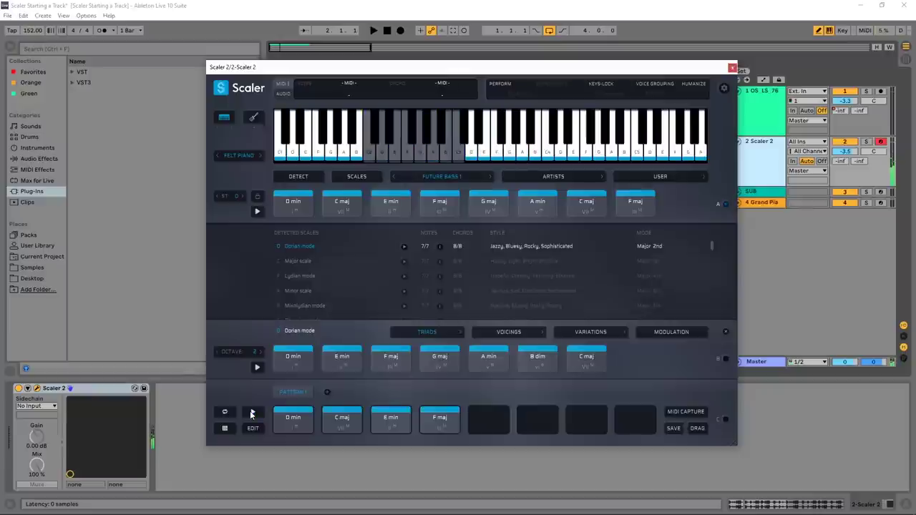
In the pattern editor, raise each chord's Octave from 3 to 4, then audition the pattern
click(253, 428)
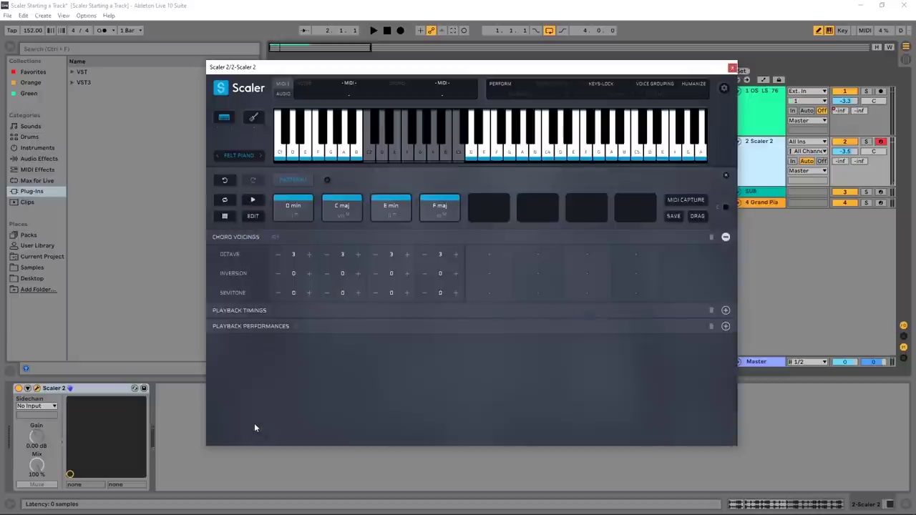
click(309, 254)
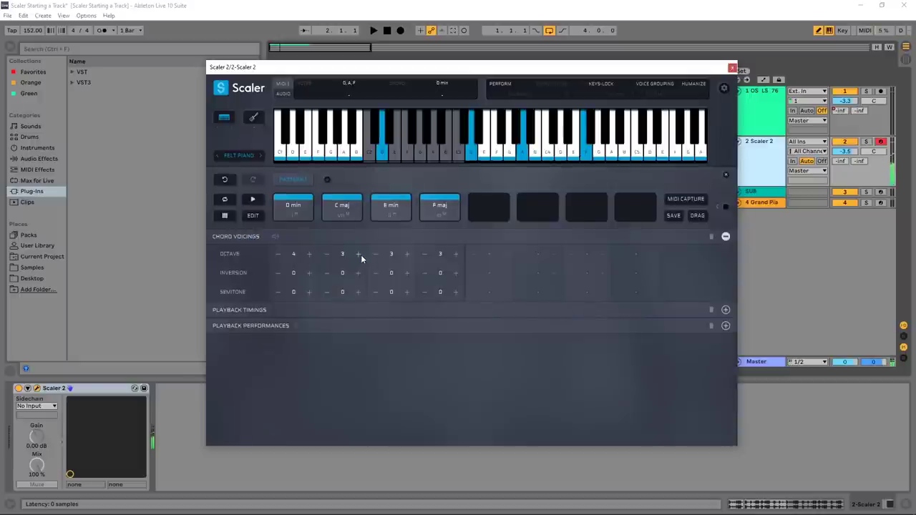
click(359, 254)
click(407, 254)
click(456, 254)
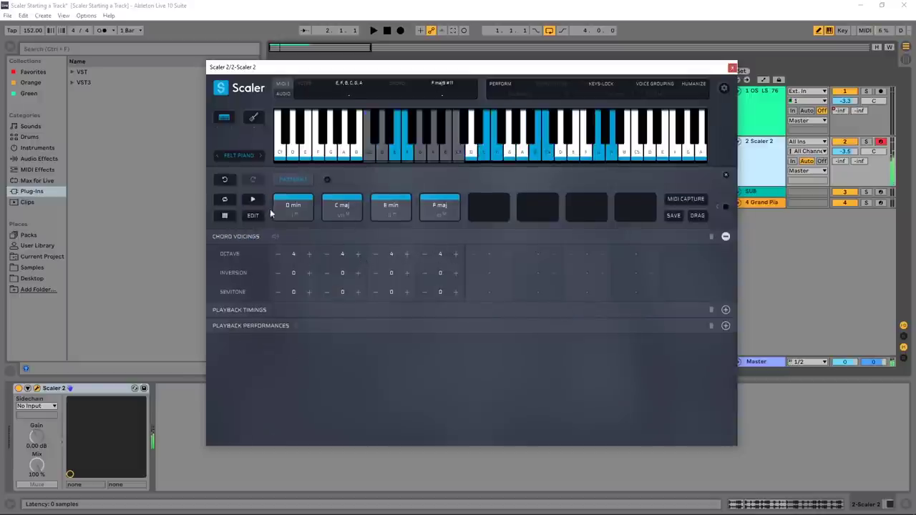
click(255, 201)
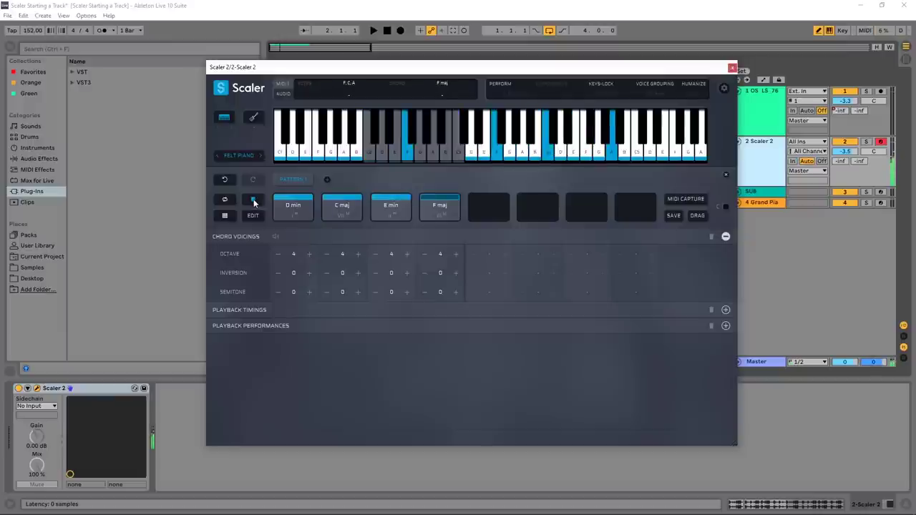
click(254, 201)
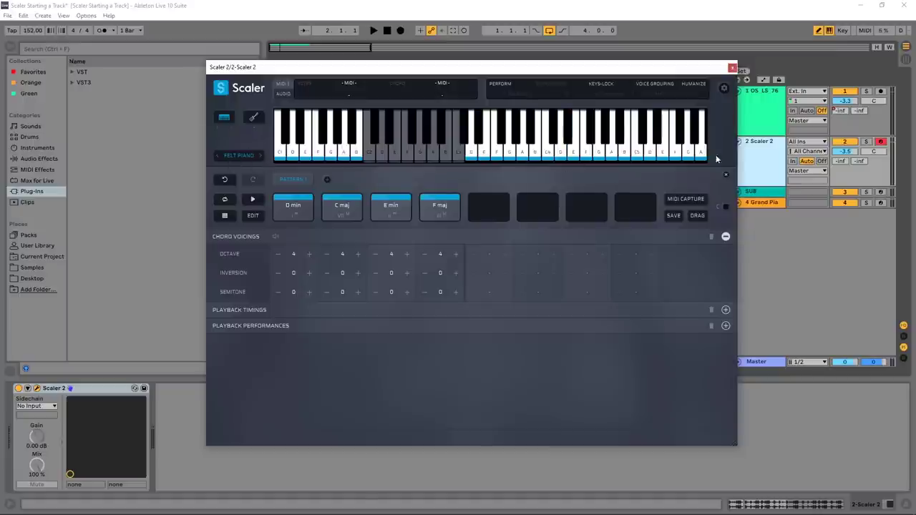
Save the project and add a new audio track taking its input from 2-Scaler 2
key(ctrl+s)
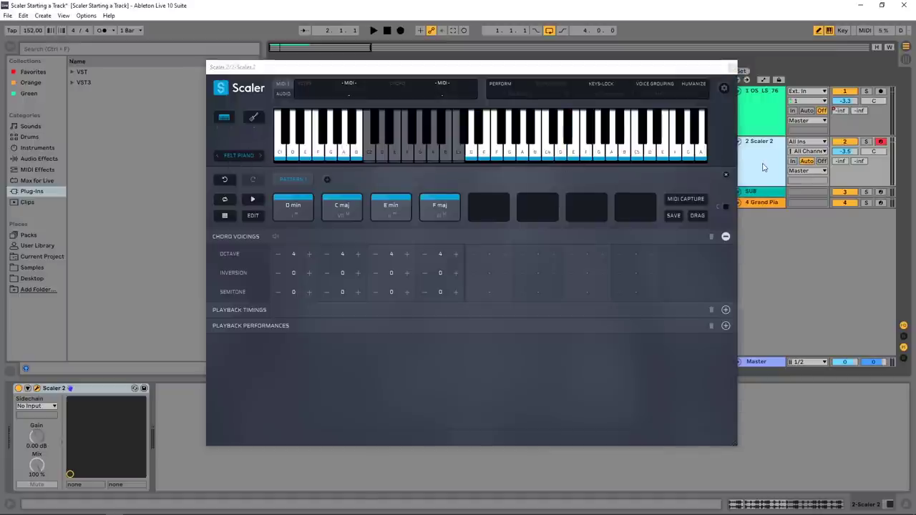
key(ctrl+t)
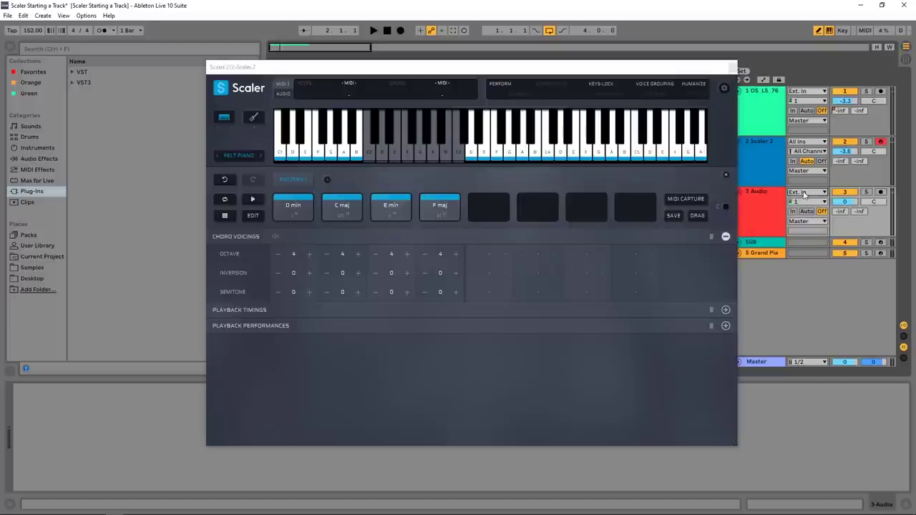
click(805, 194)
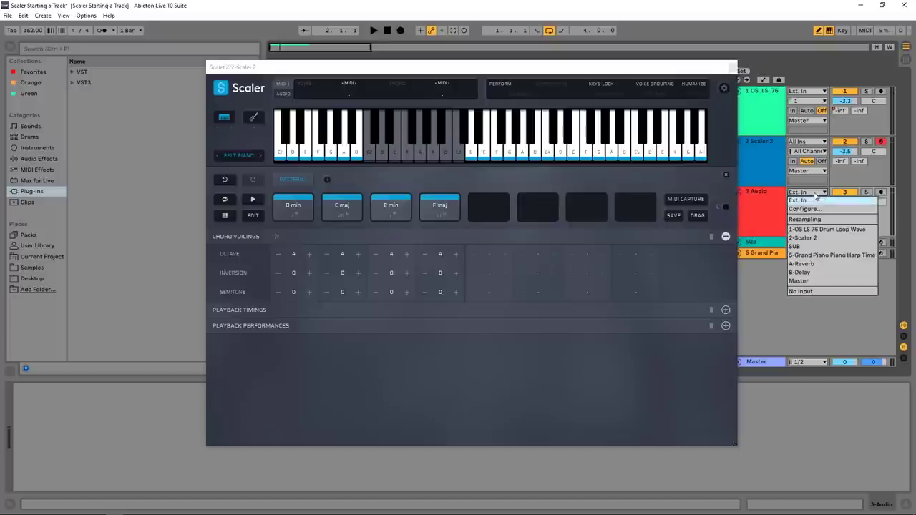
click(801, 237)
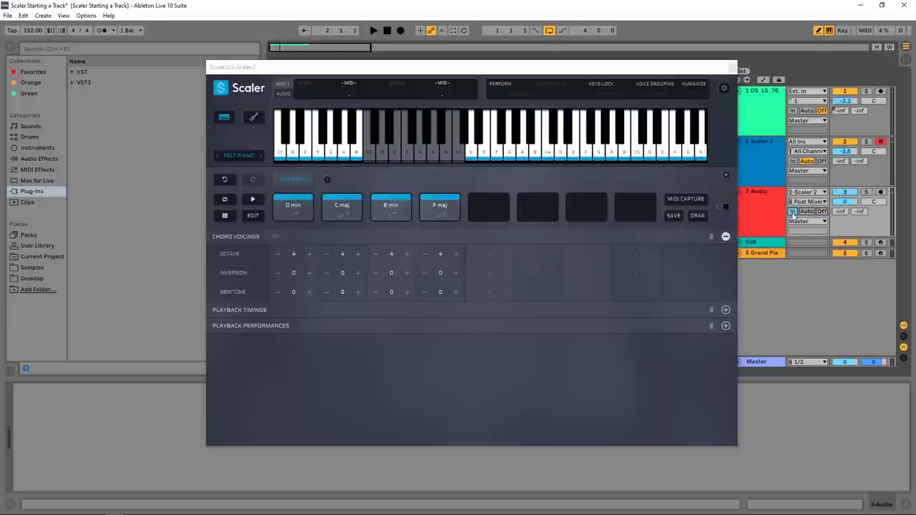
Set the 3 Audio track's monitoring to In, check the chord signal, and arm it
click(792, 212)
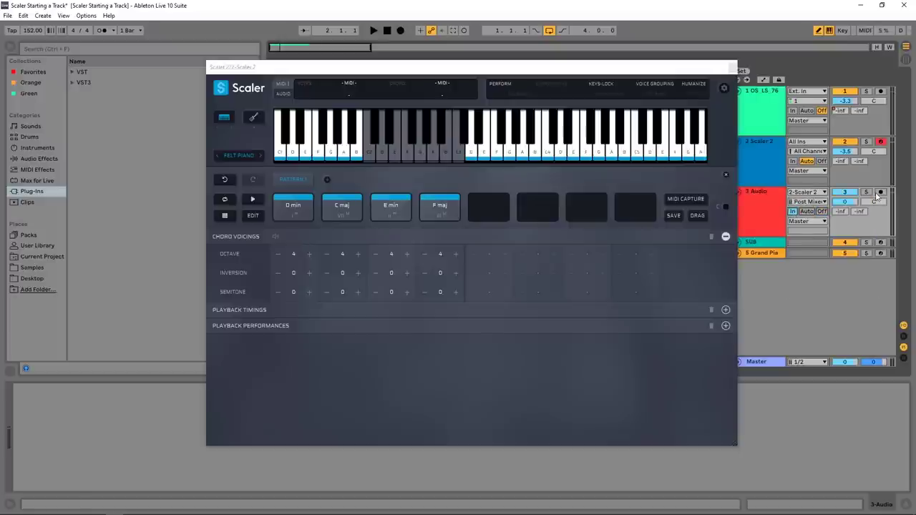
click(253, 202)
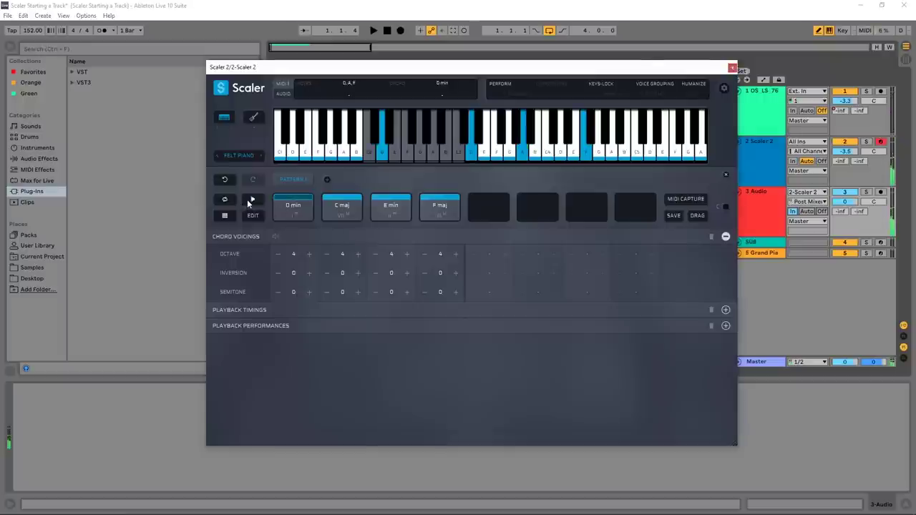
click(880, 192)
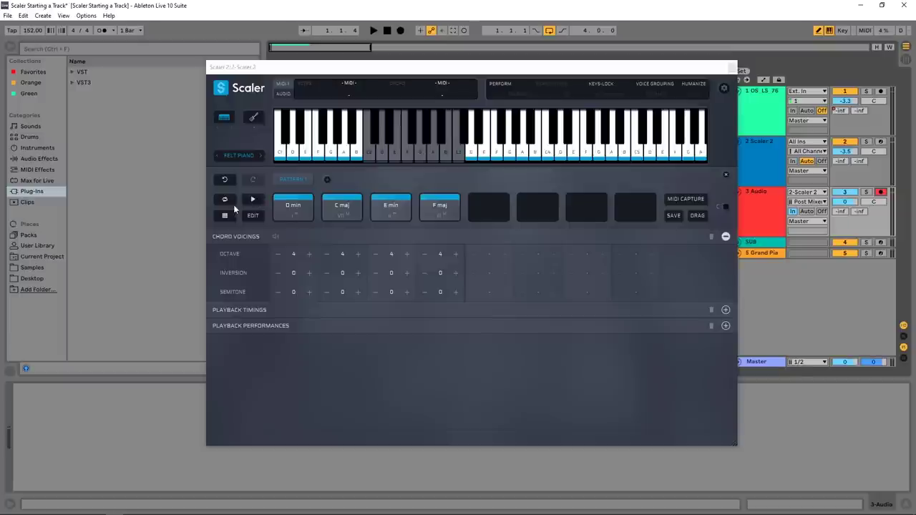
click(252, 201)
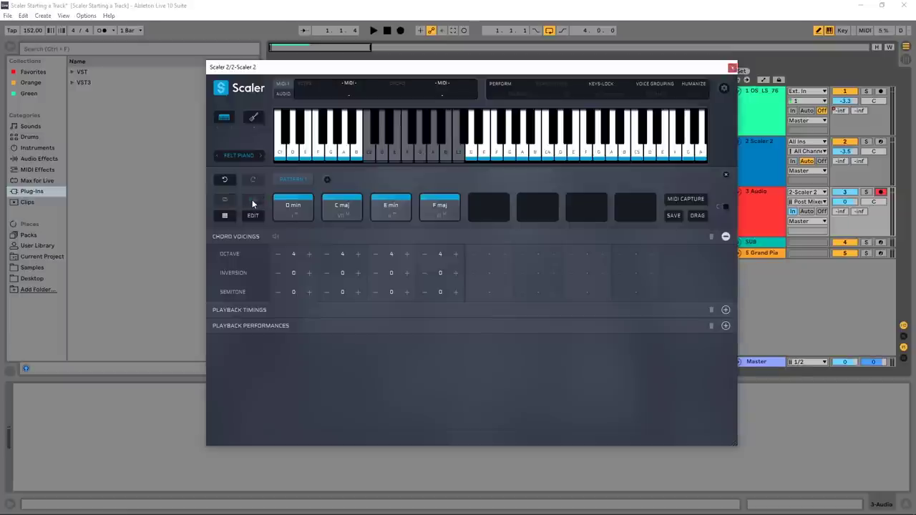
click(250, 203)
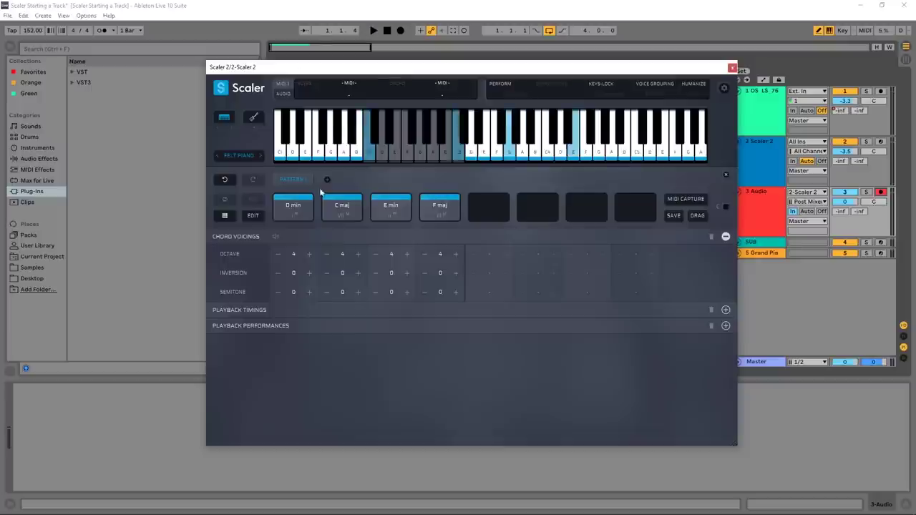
key(space)
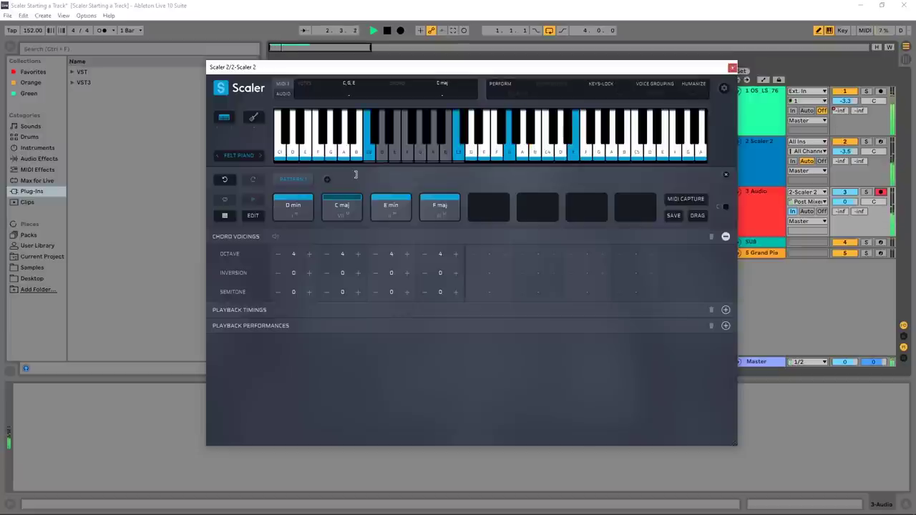
key(space)
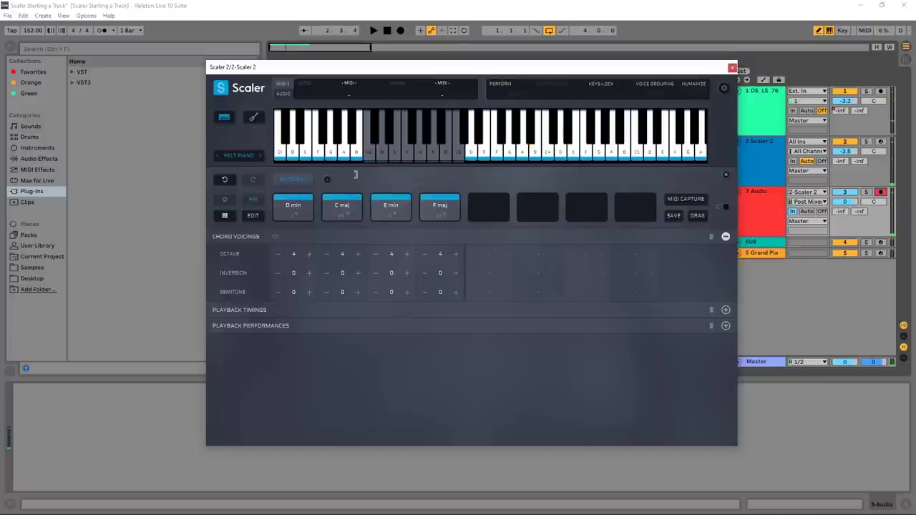
Move the Scaler window aside and record the chord pattern as a four-bar clip on 3 Audio
drag(495, 70, 319, 74)
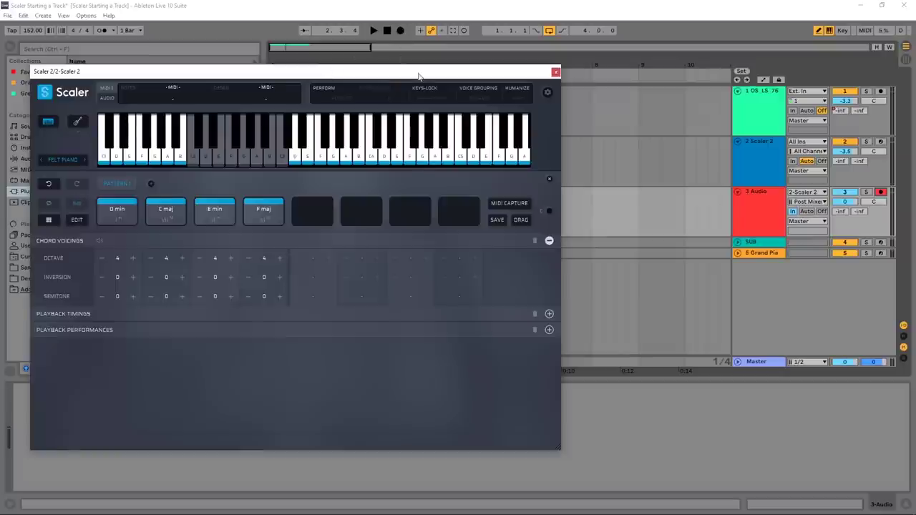
drag(419, 73, 499, 234)
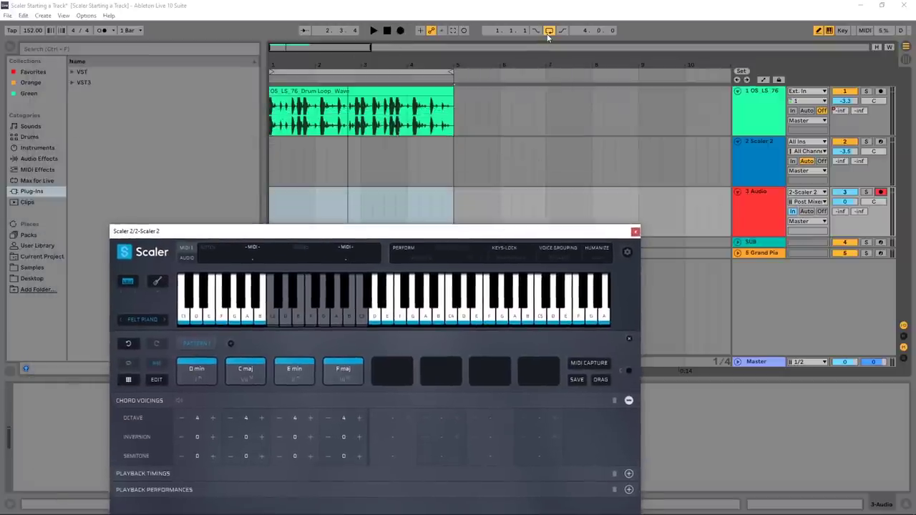
click(548, 37)
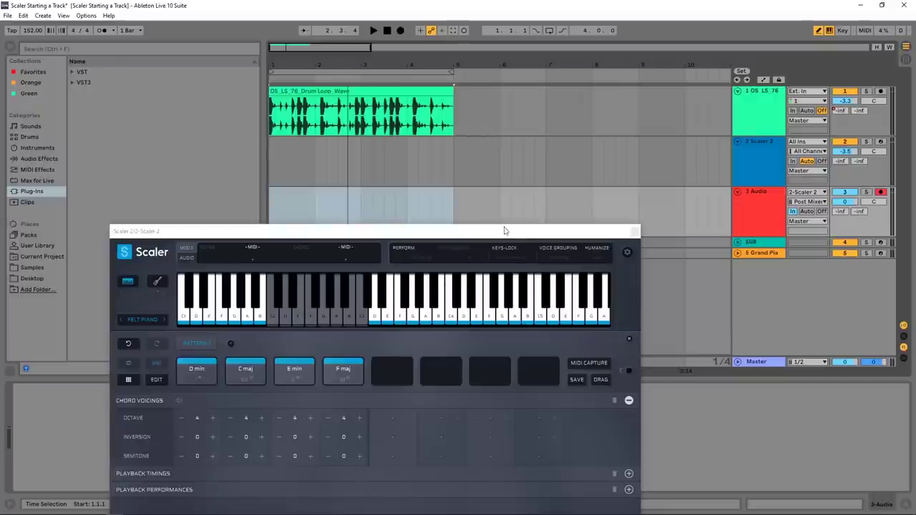
click(401, 30)
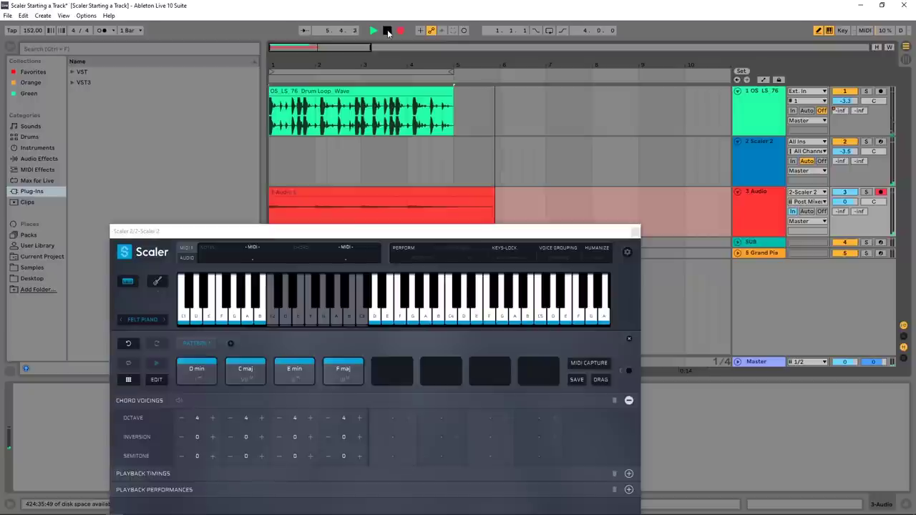
click(388, 31)
click(285, 209)
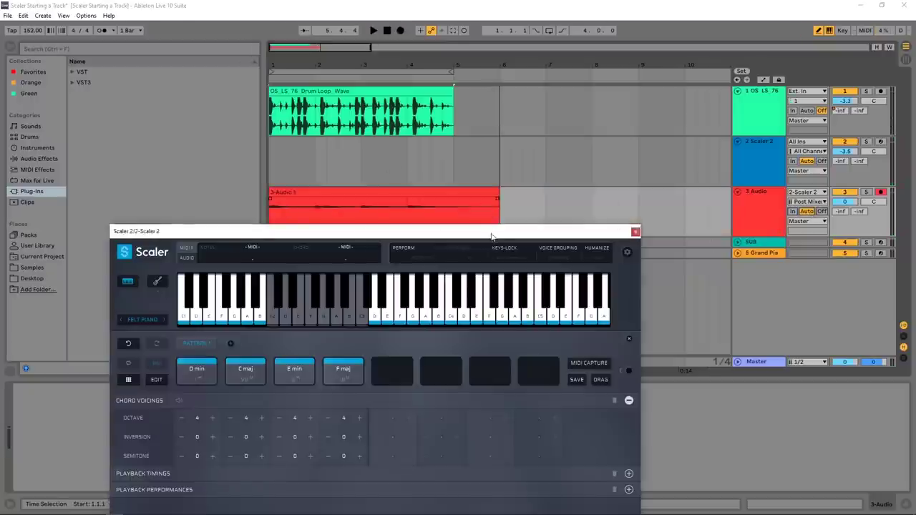
Bring the Scaler window back up, then solo and arm the Scaler 2 track
drag(494, 231, 582, 90)
click(866, 141)
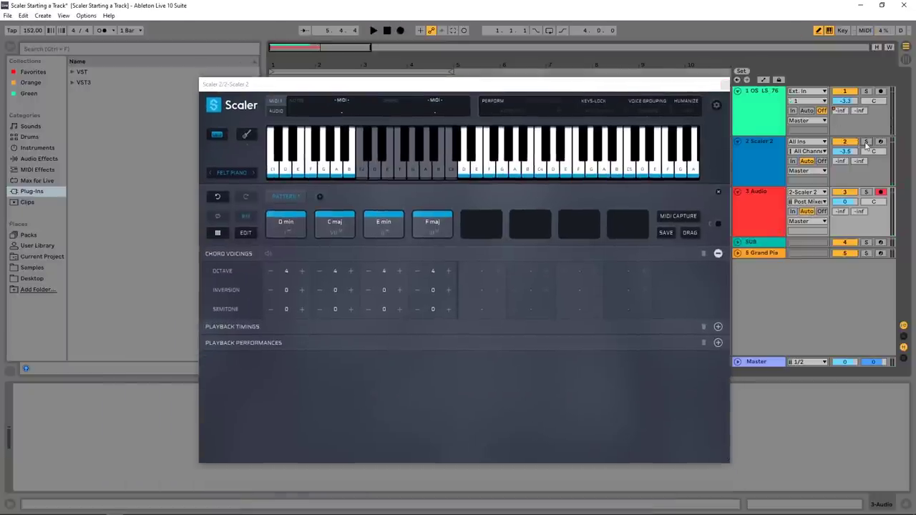
click(880, 141)
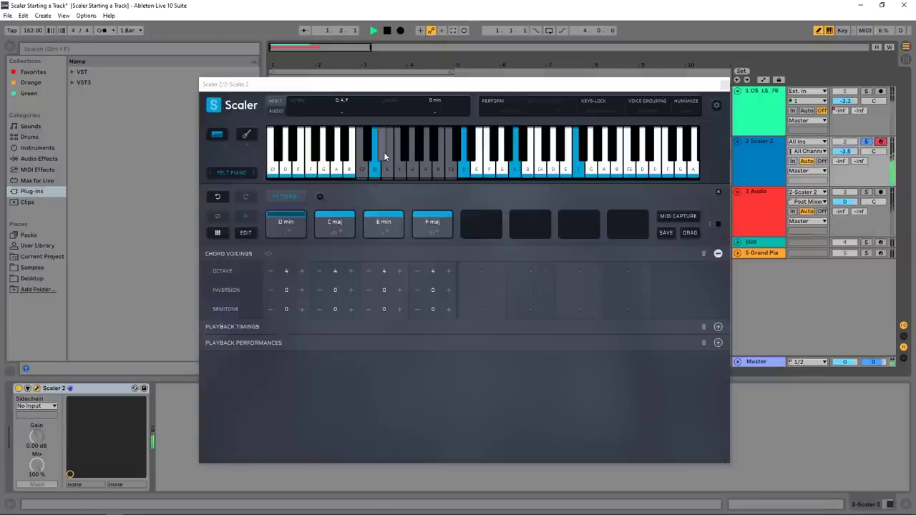
Lower all four pattern chords from octave 4 to 3 and close the chord editing view
click(272, 270)
click(320, 271)
click(367, 271)
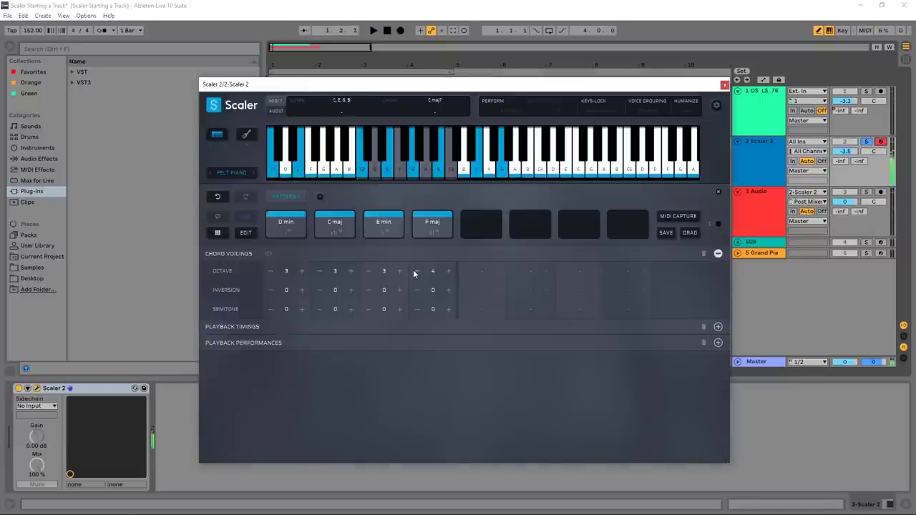
click(416, 271)
click(718, 254)
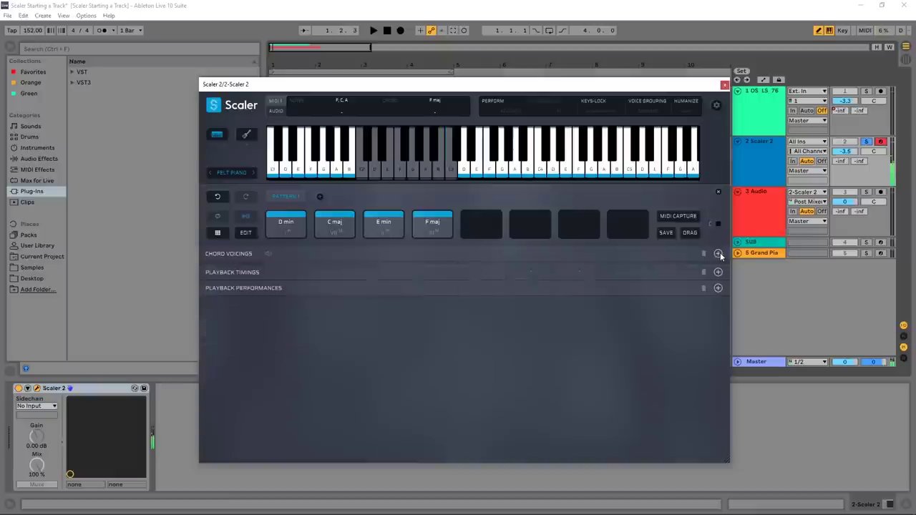
click(719, 192)
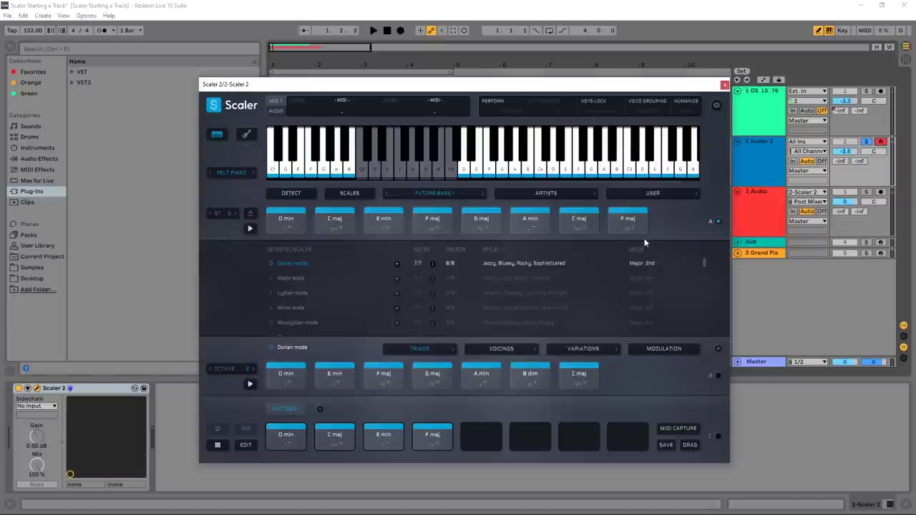
Audition F maj and G maj, then MIDI-capture the chord progression during one playback pass
click(434, 223)
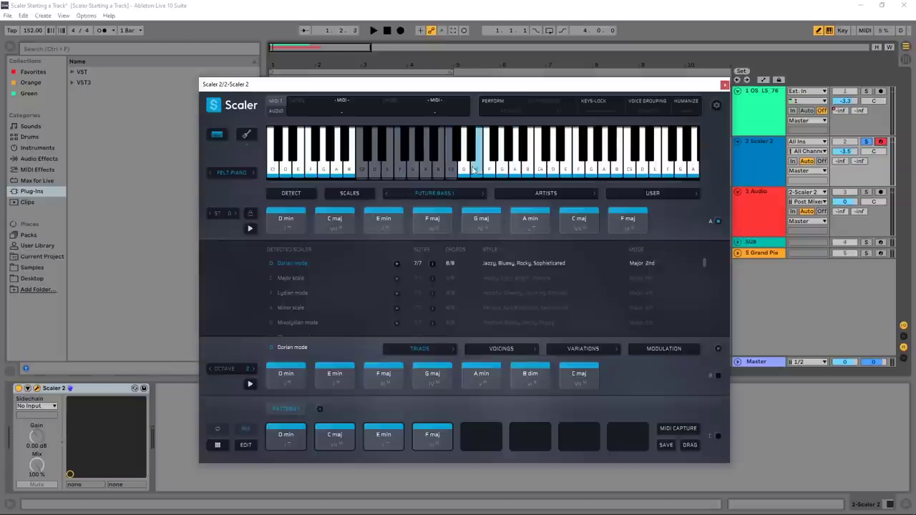
click(465, 223)
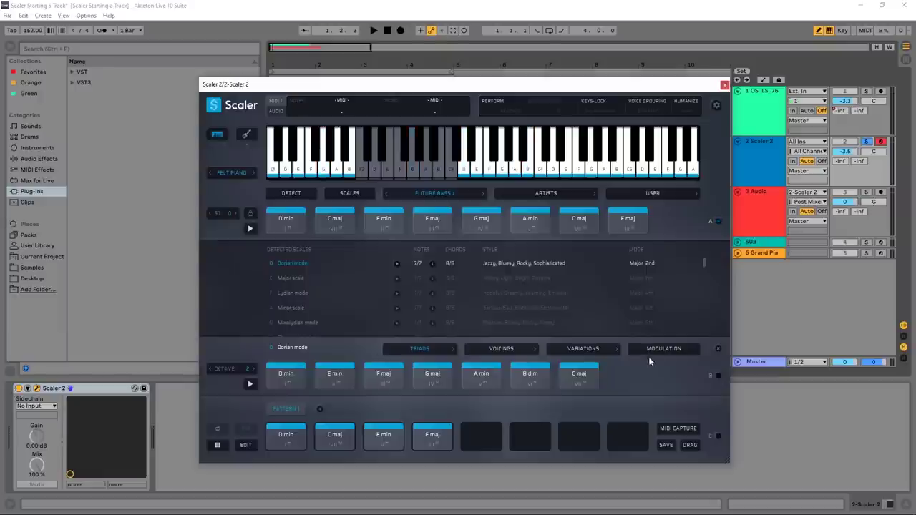
click(667, 431)
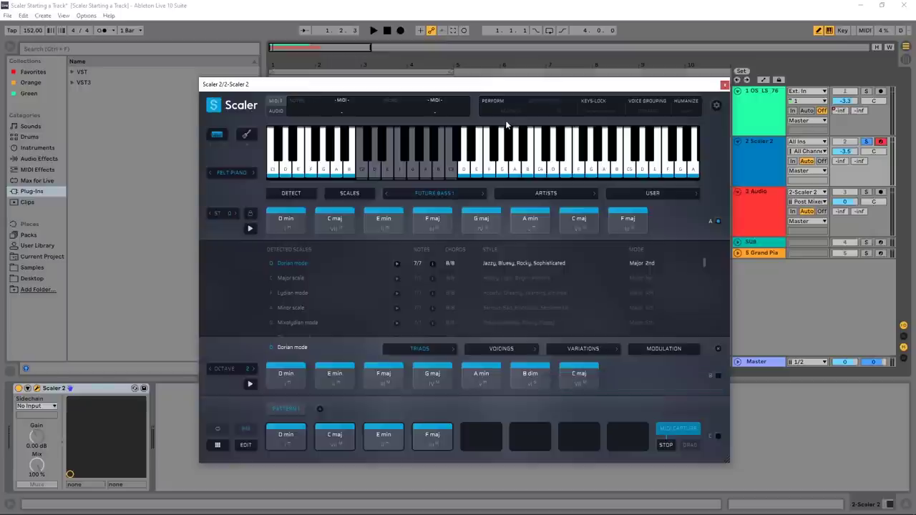
click(372, 31)
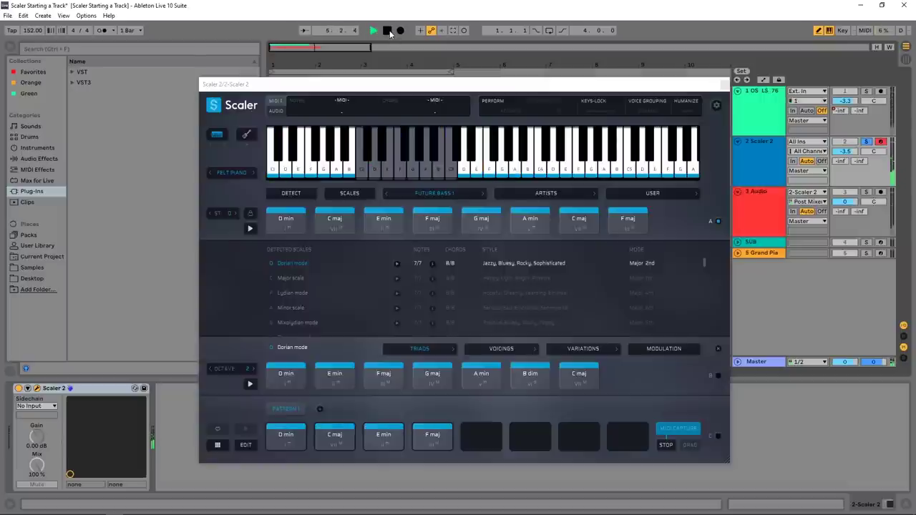
click(387, 31)
click(665, 445)
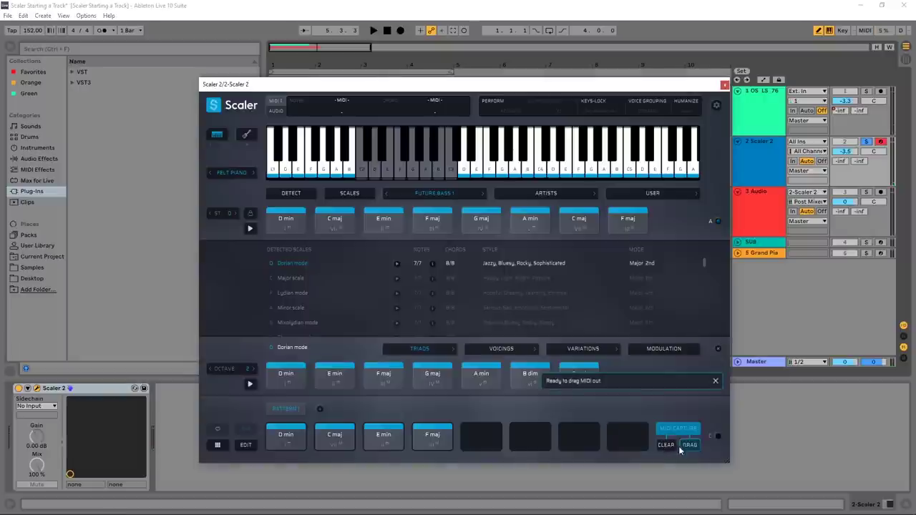
Drop the captured MIDI onto the SUB track, close Scaler, and move the clip to bar 1
drag(614, 89, 258, 63)
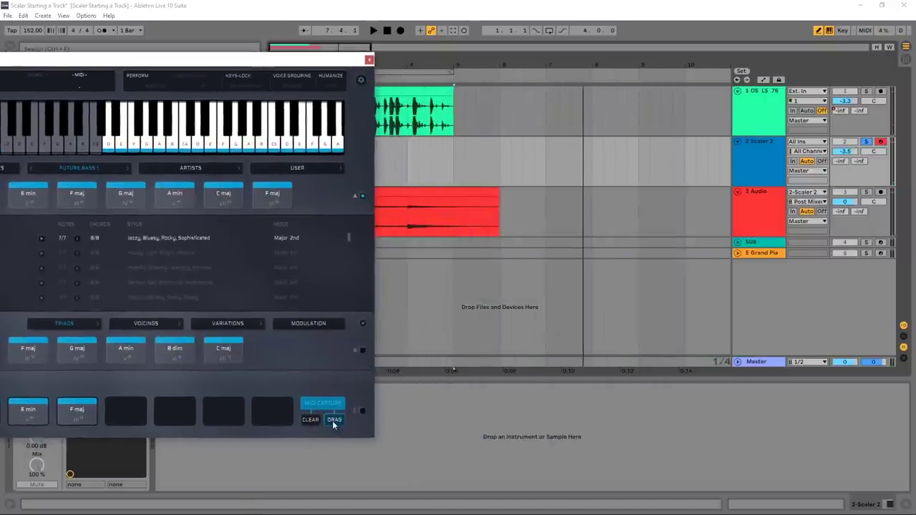
mouse_move(332, 420)
mouse_down()
mouse_move(425, 262)
mouse_move(420, 242)
mouse_up()
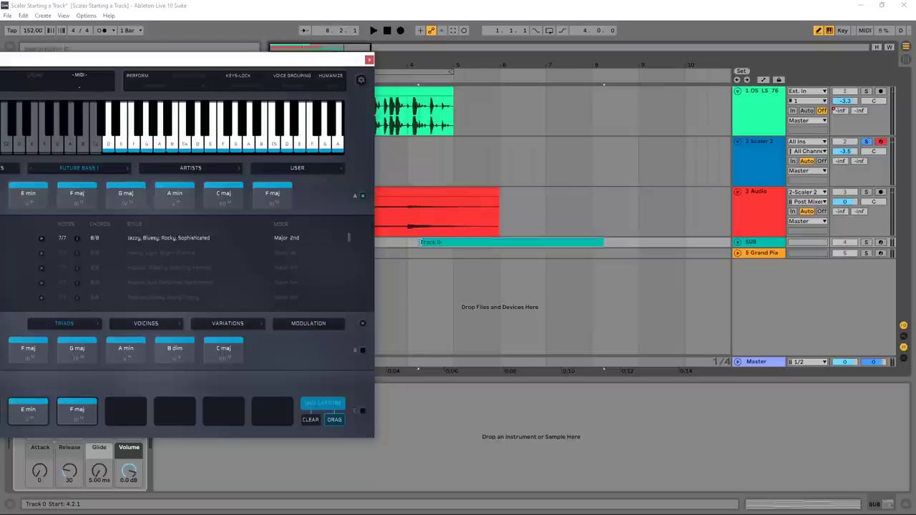
click(370, 59)
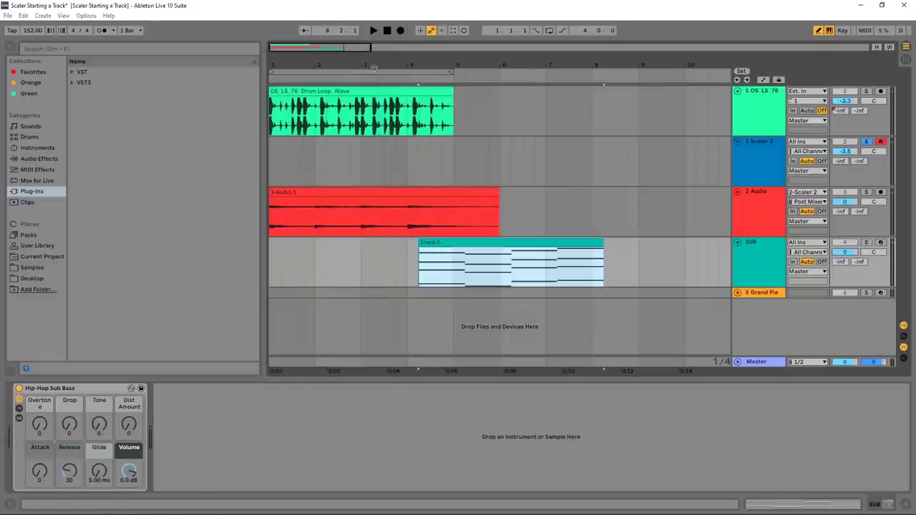
drag(466, 244, 289, 249)
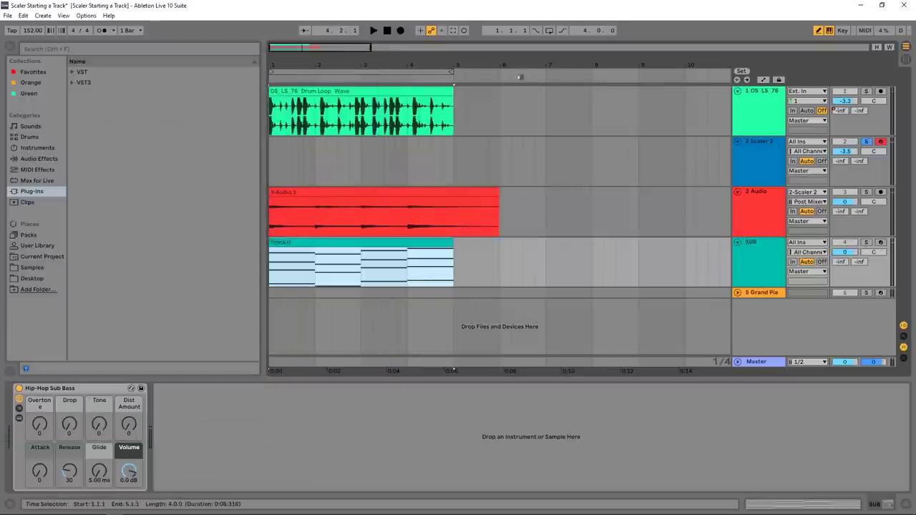
Open the SUB clip in an enlarged, folded note editor in selection mode
double_click(374, 245)
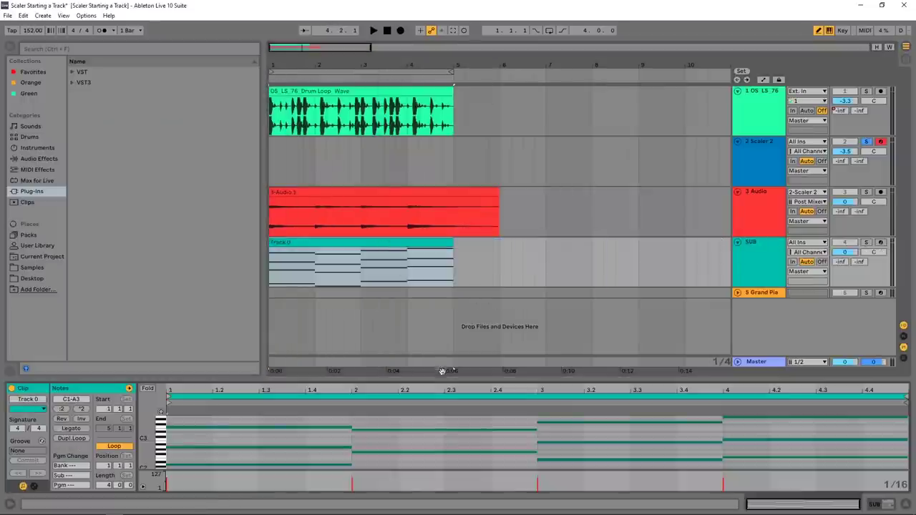
drag(441, 379, 441, 289)
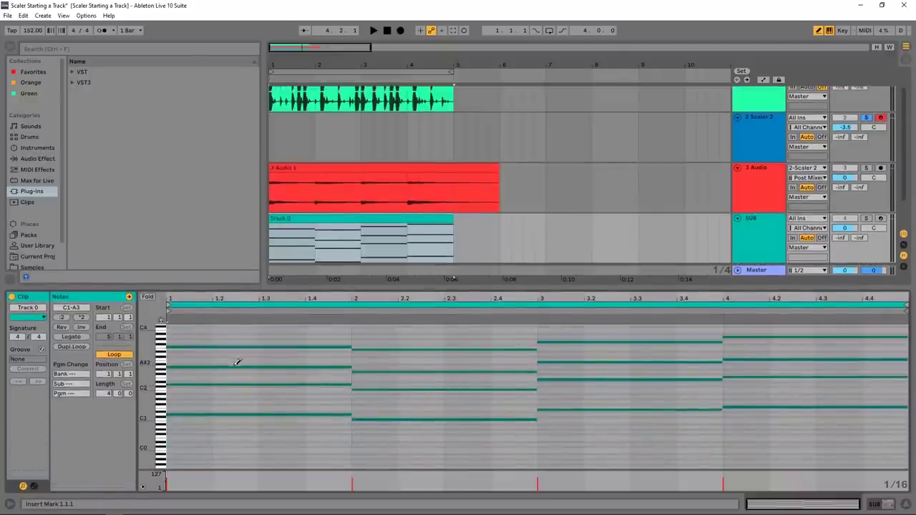
click(147, 296)
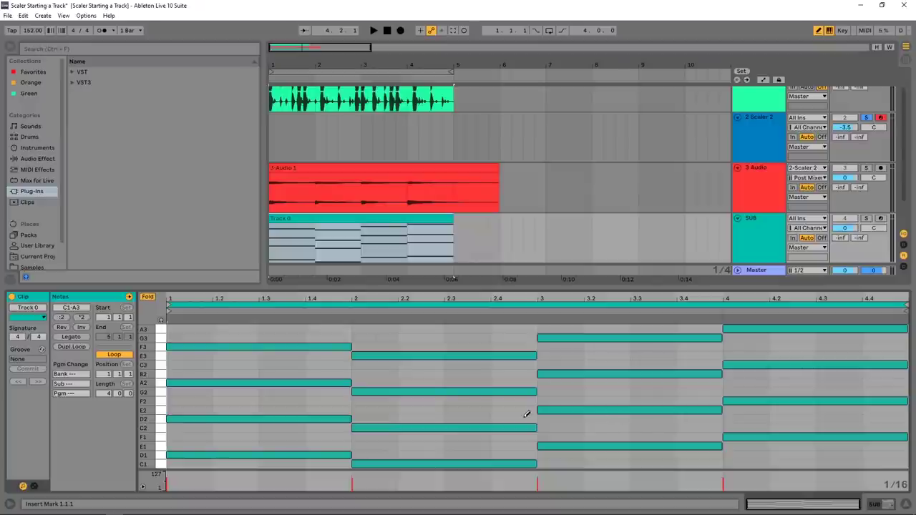
key(v)
key(b)
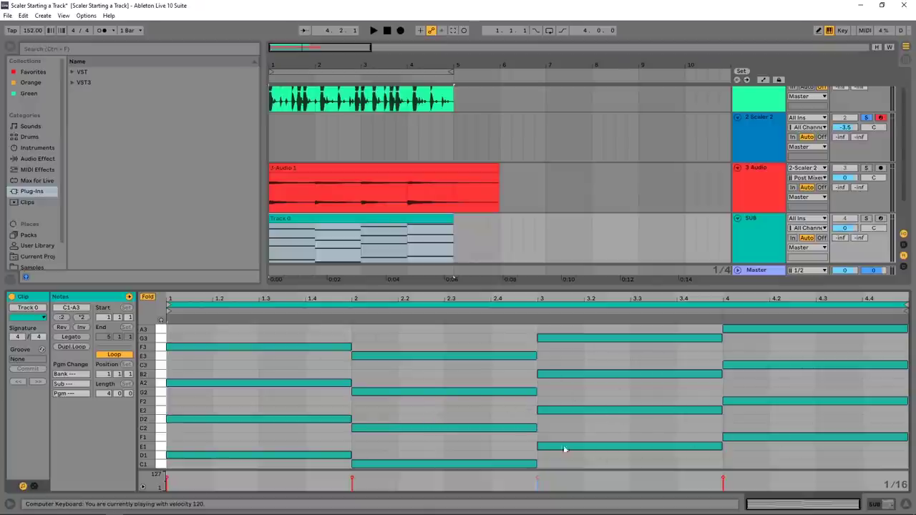
Delete the upper chord notes and stray C2, leaving bass notes D1, C1, E1, F1, and solo SUB
drag(803, 417, 307, 335)
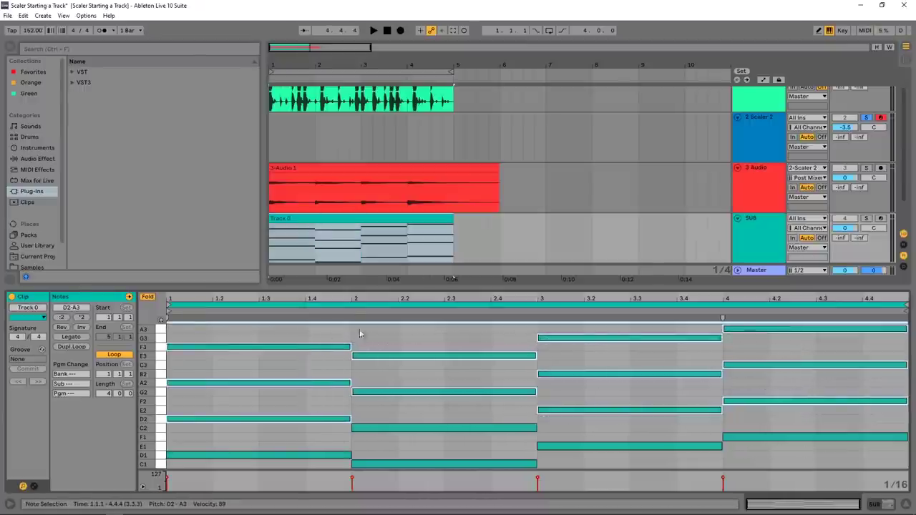
key(Delete)
double_click(444, 431)
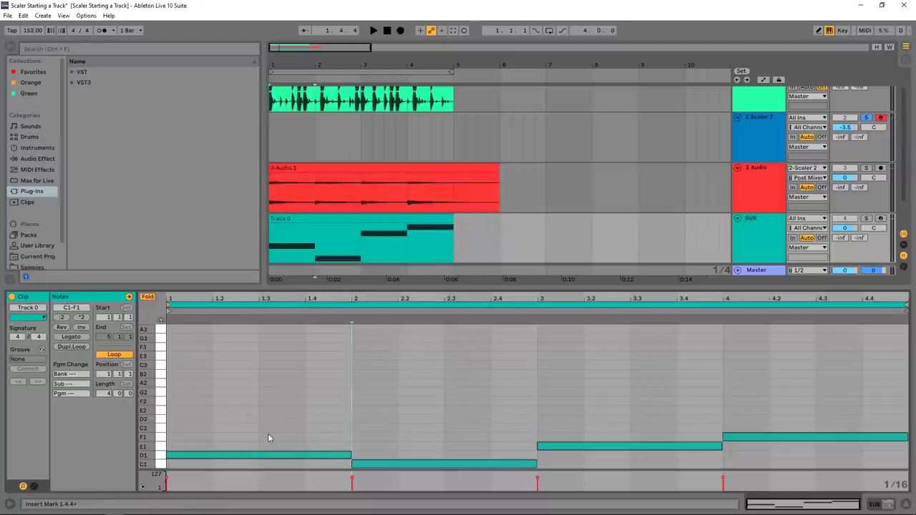
key(space)
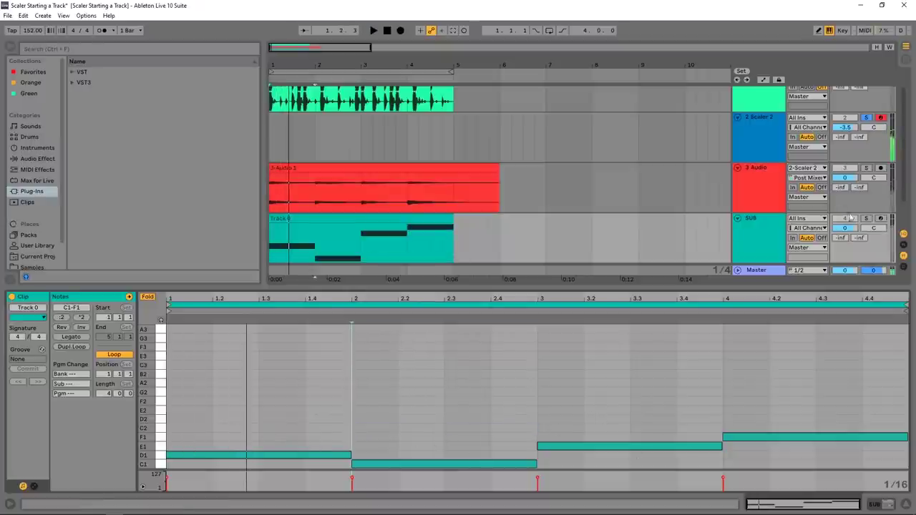
click(866, 218)
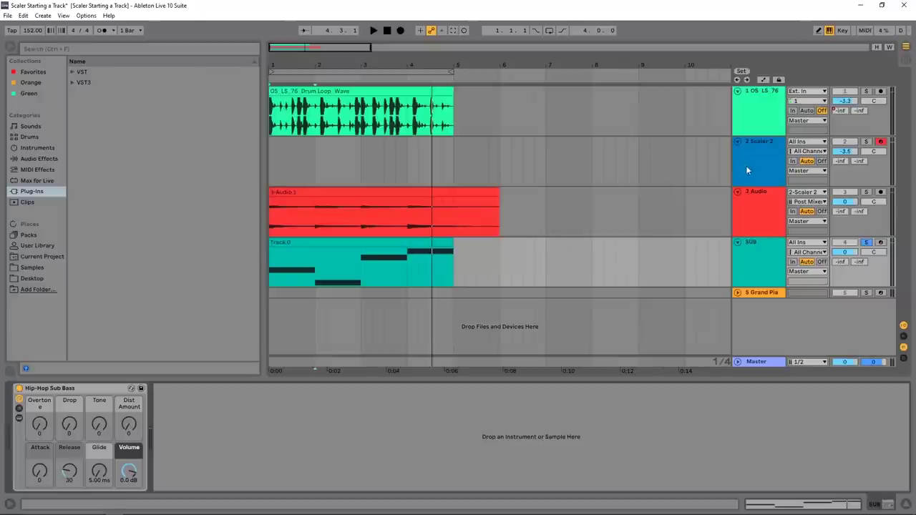
Reopen Scaler 2 and set its performance to the Rhythms > Andante > Risoluto style
click(746, 170)
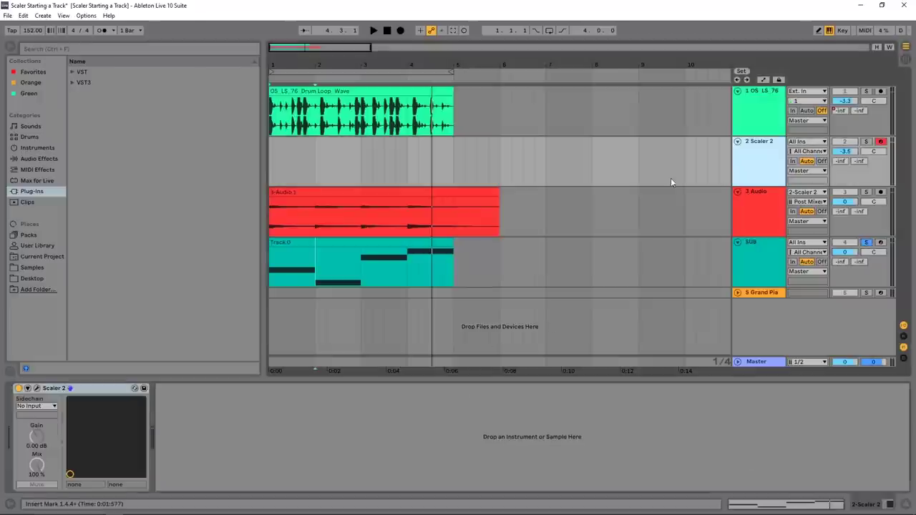
click(38, 391)
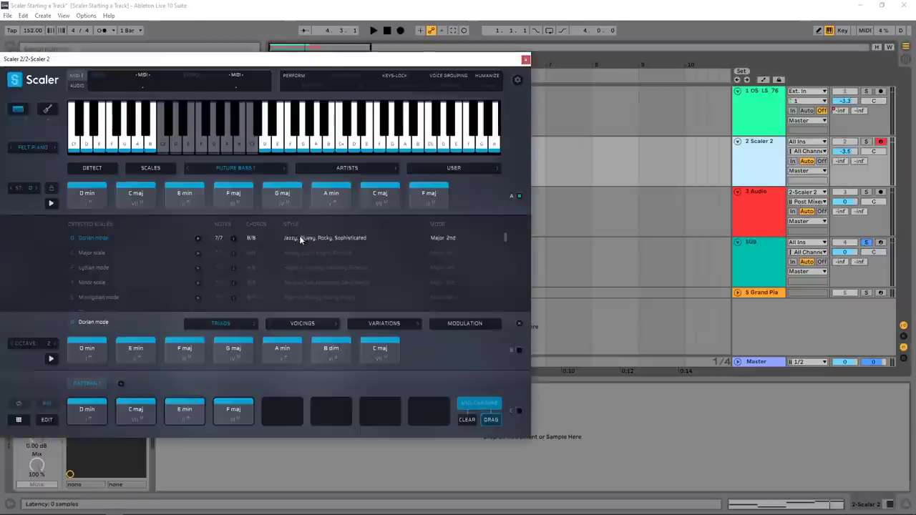
drag(327, 61, 488, 72)
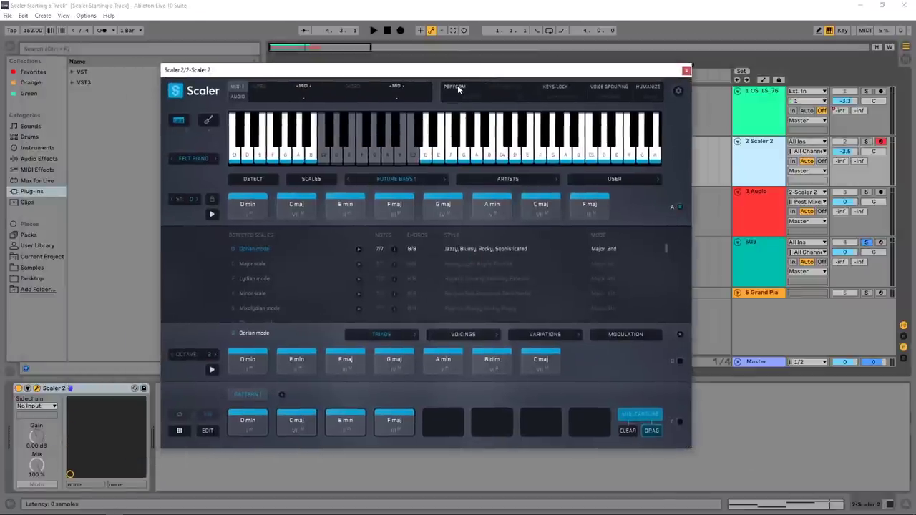
click(457, 87)
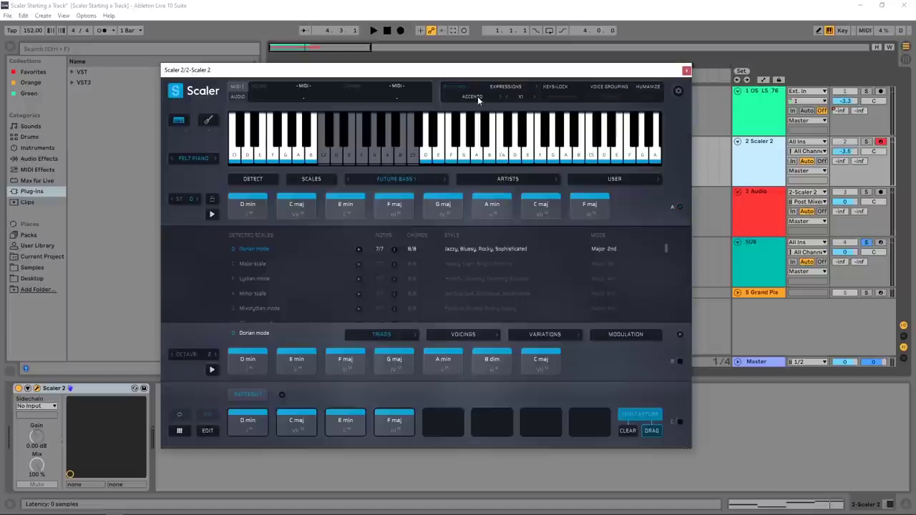
click(474, 96)
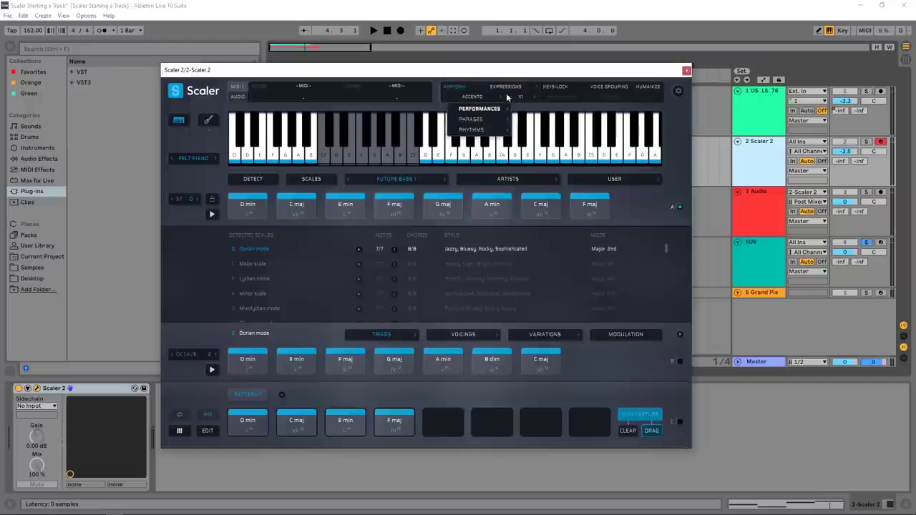
mouse_move(472, 130)
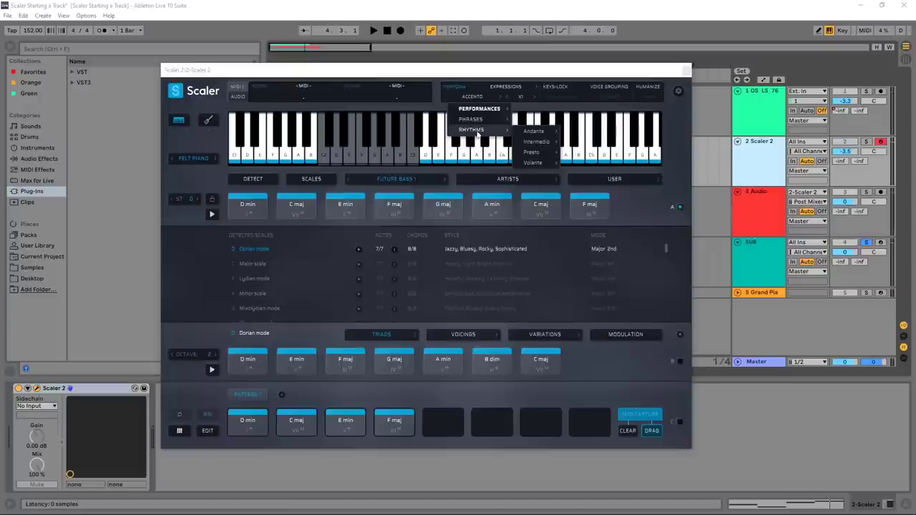
mouse_move(522, 135)
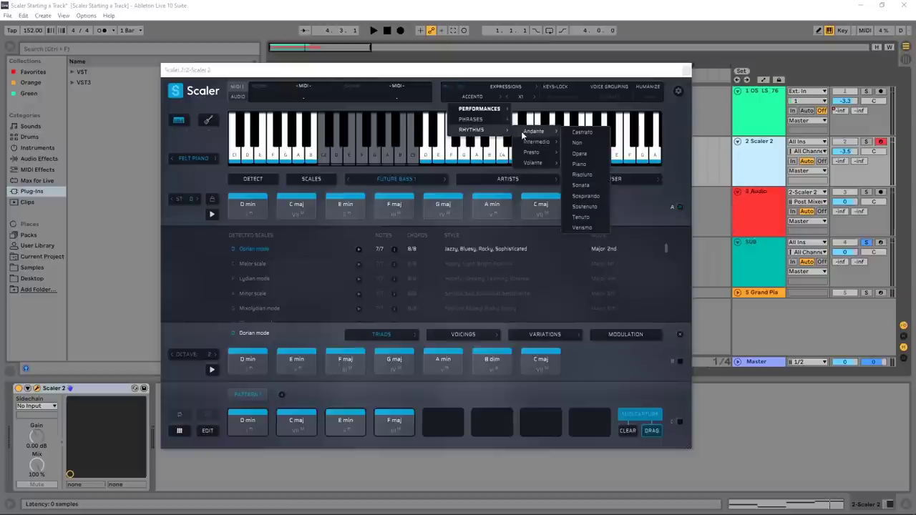
click(589, 180)
Solo the Scaler 2 track, start playback and begin MIDI Capture of the Risoluto pattern
click(865, 143)
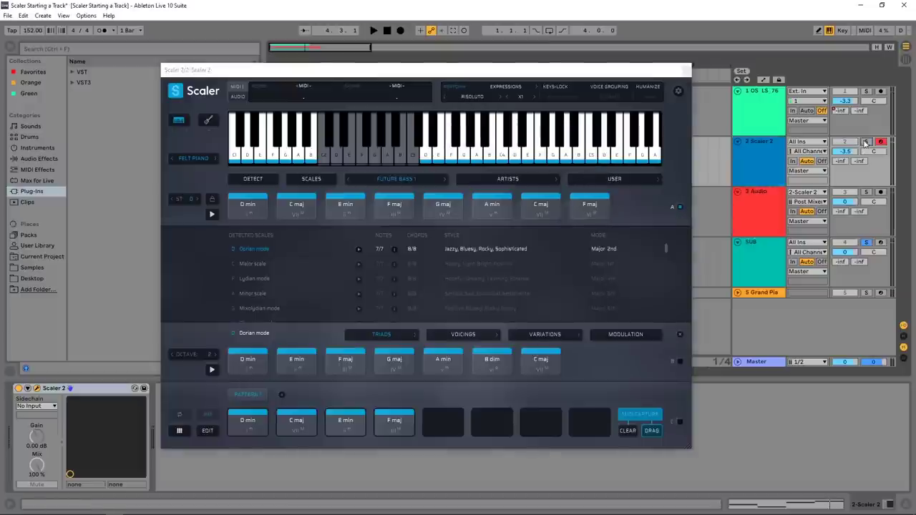
click(865, 141)
key(space)
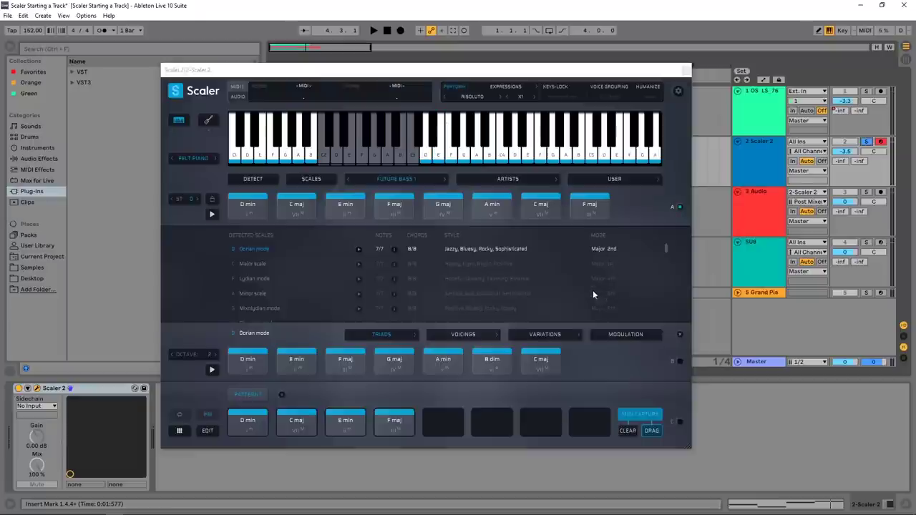
click(631, 416)
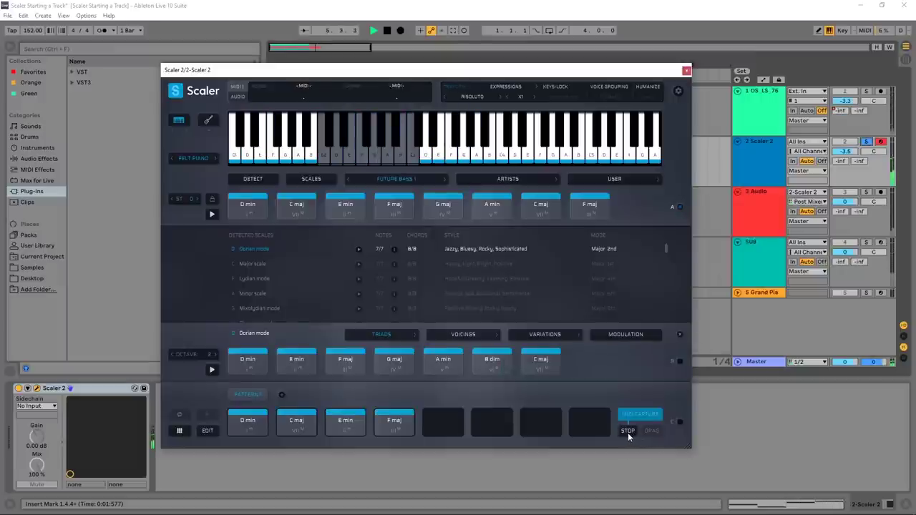
Stop MIDI capture, drop the captured chords onto SUB, open the clip, and close Scaler
click(627, 432)
drag(585, 79, 107, 88)
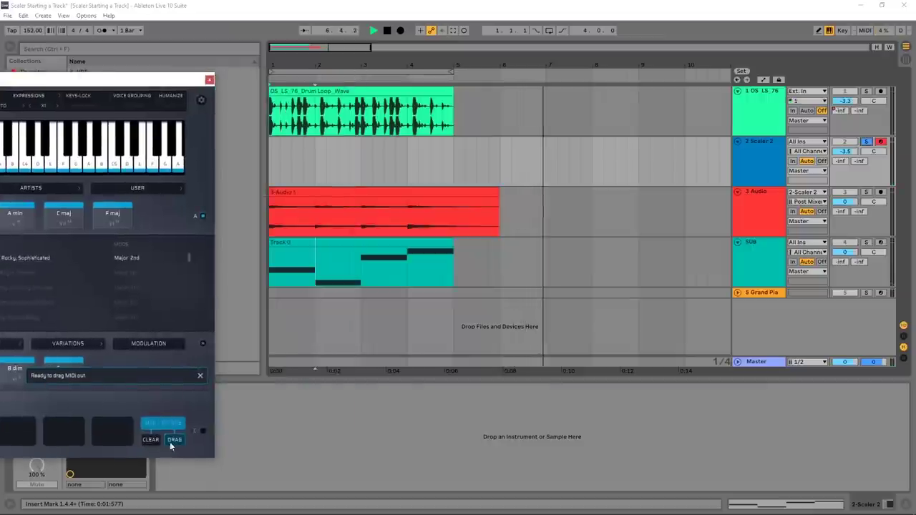
drag(170, 441, 278, 269)
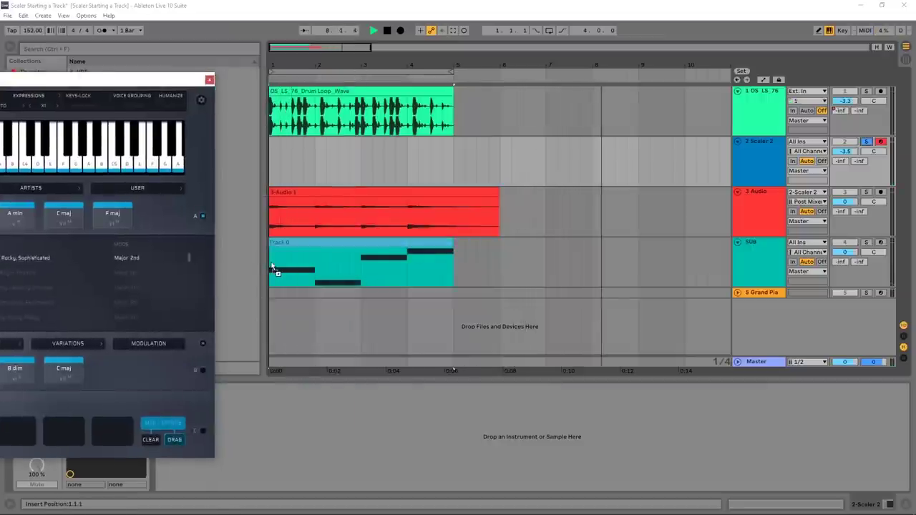
click(338, 266)
double_click(339, 266)
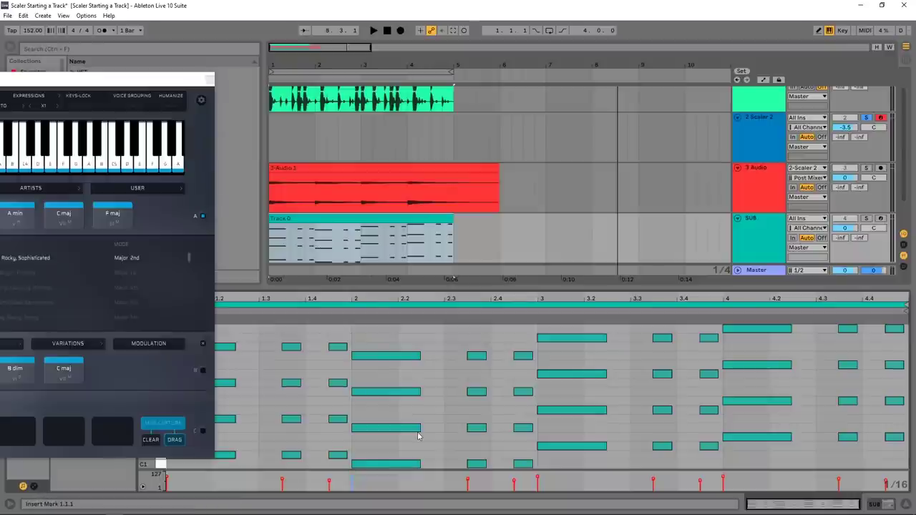
click(209, 79)
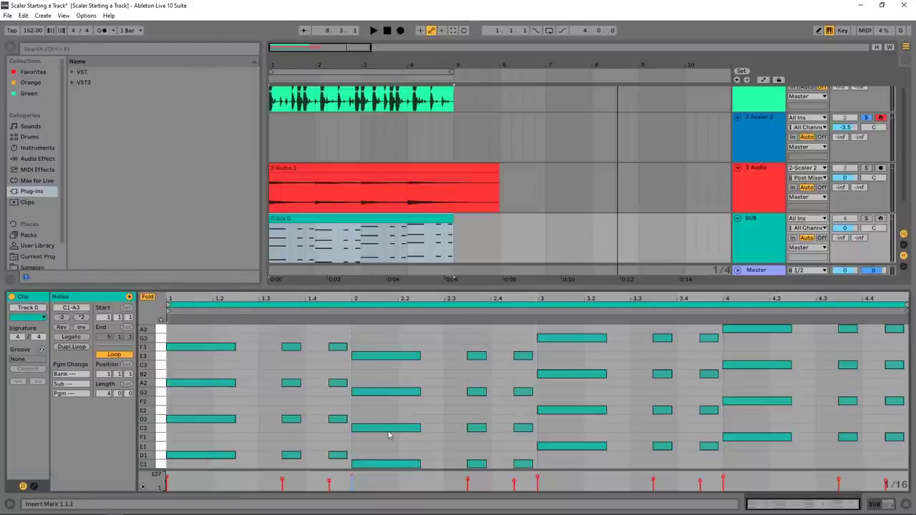
Delete the upper chord notes across the clip, keeping only the D1, C1, E1, F1 bass notes
drag(390, 438, 174, 343)
key(Delete)
drag(454, 348, 568, 380)
key(Delete)
drag(521, 323, 905, 421)
key(Delete)
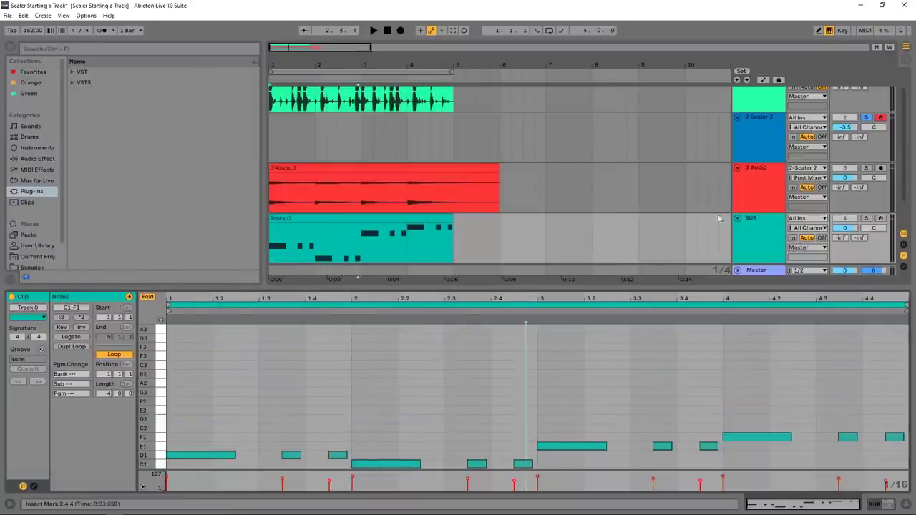
Solo SUB, play back the Risoluto bass line, and lower SUB's volume to -4.7 dB
key(space)
click(865, 219)
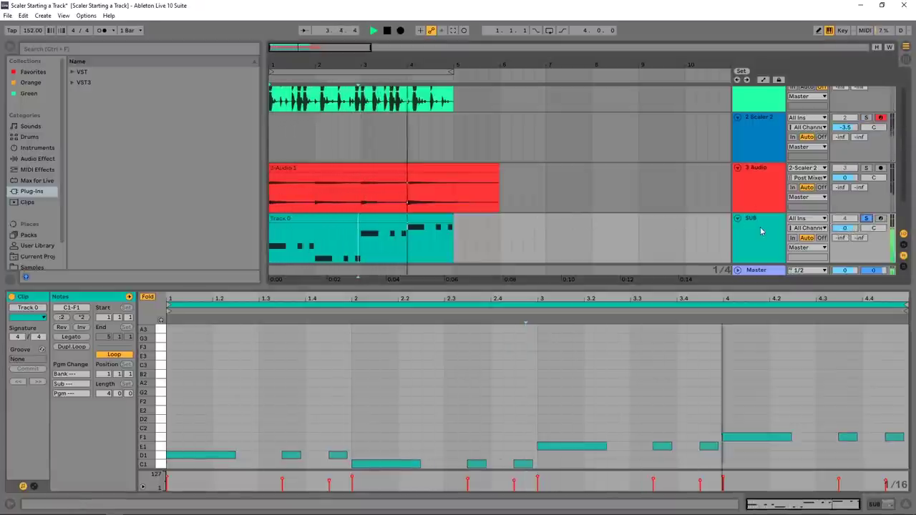
key(space)
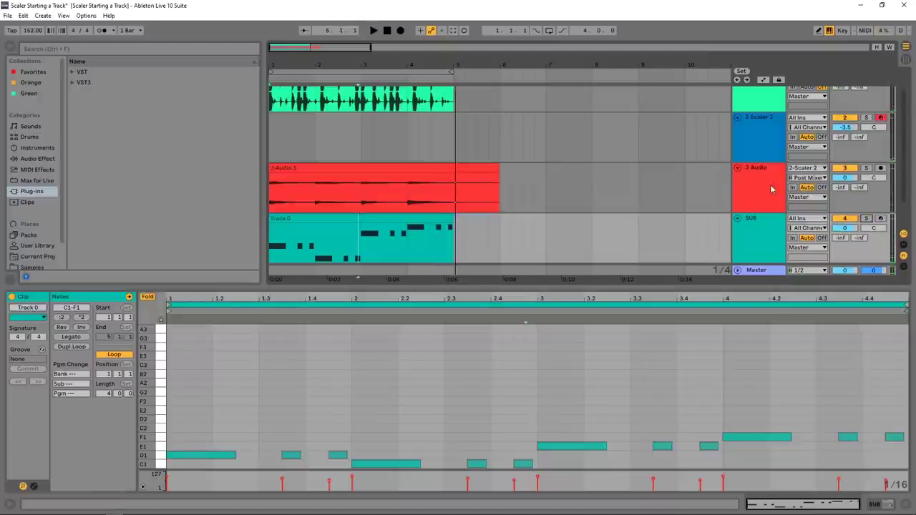
key(space)
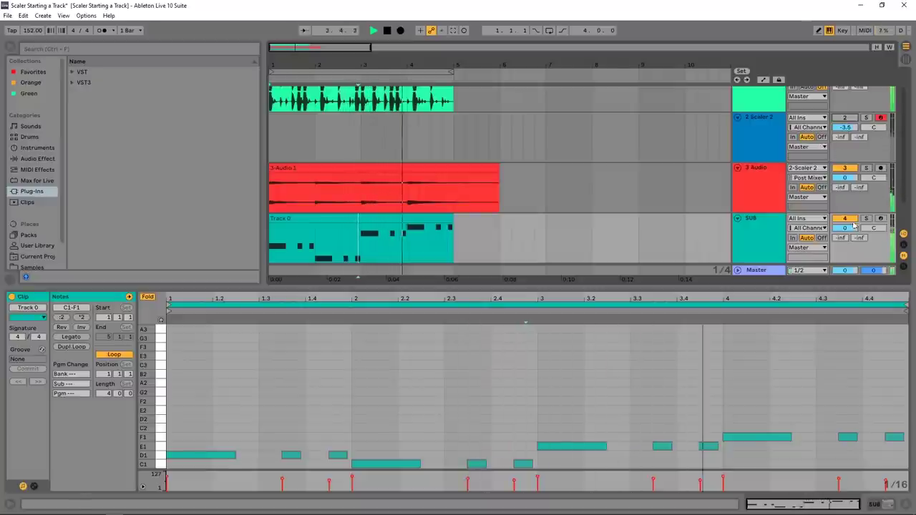
drag(844, 228, 845, 239)
key(space)
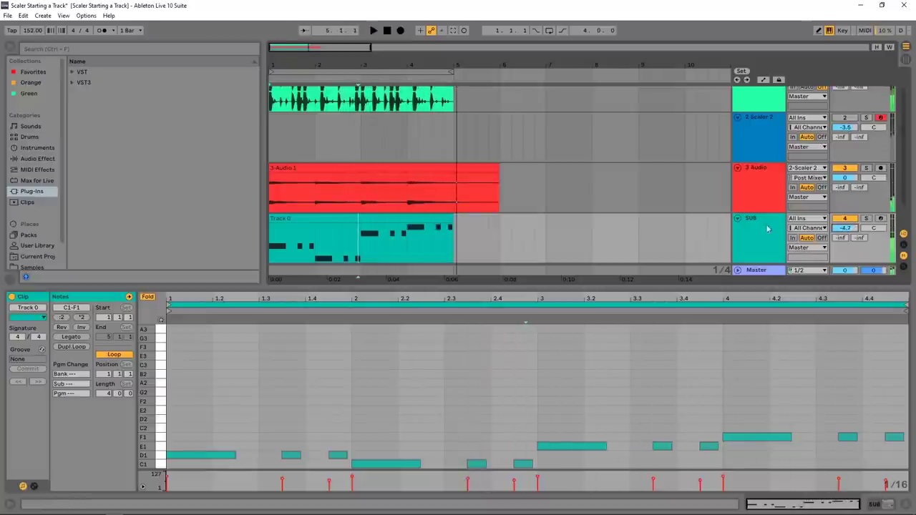
click(751, 161)
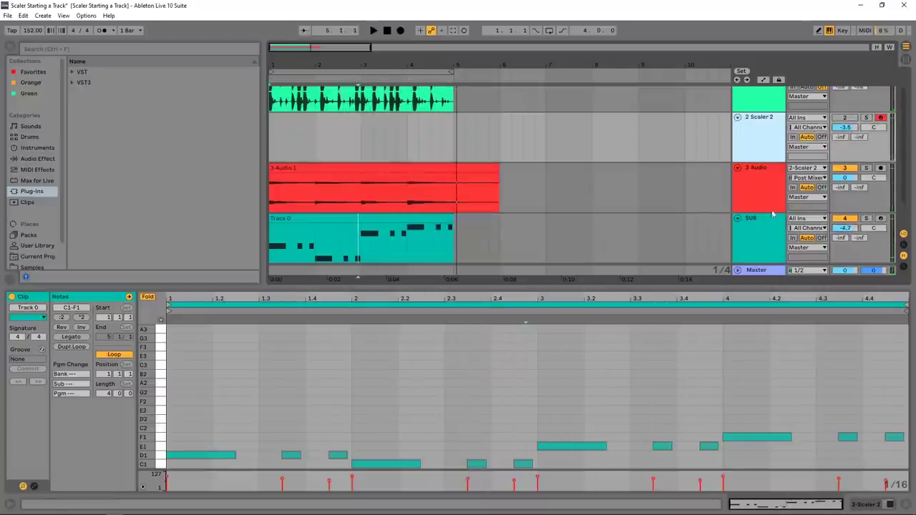
Open the Scaler 2 plugin and switch its sound from Felt Piano to Orchestra > Staccato Strings
key(shift+Tab)
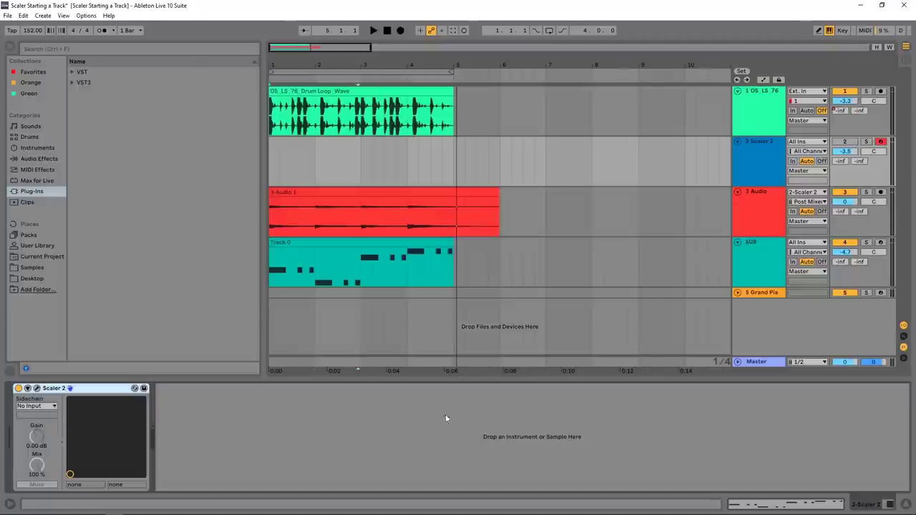
click(33, 390)
drag(291, 82, 465, 102)
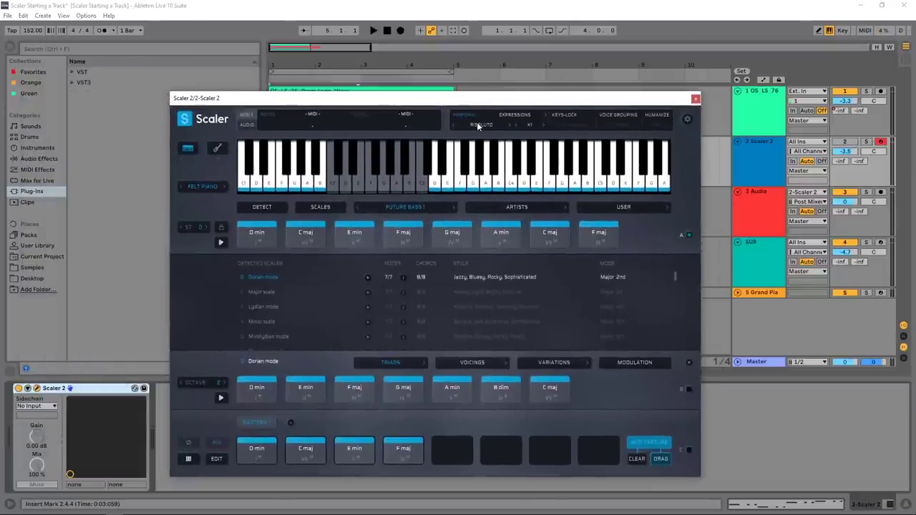
click(203, 187)
scroll(221, 411, down, 2)
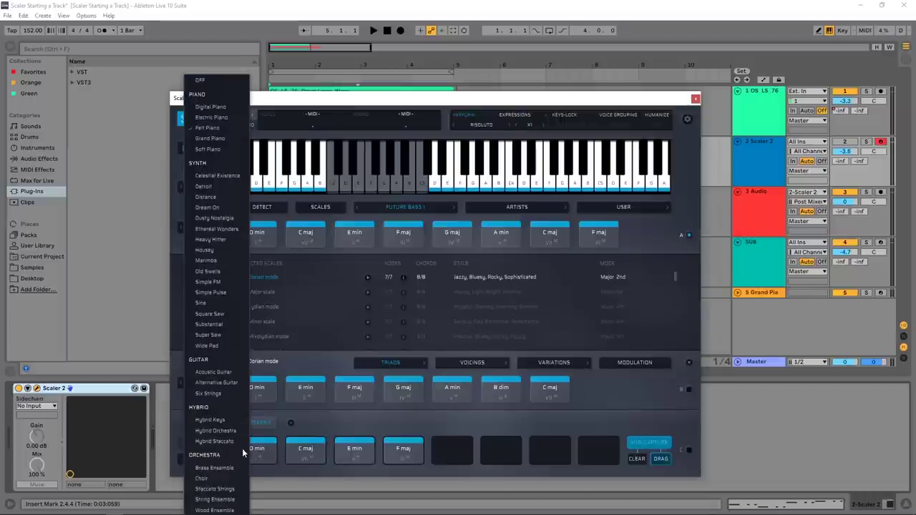
click(208, 491)
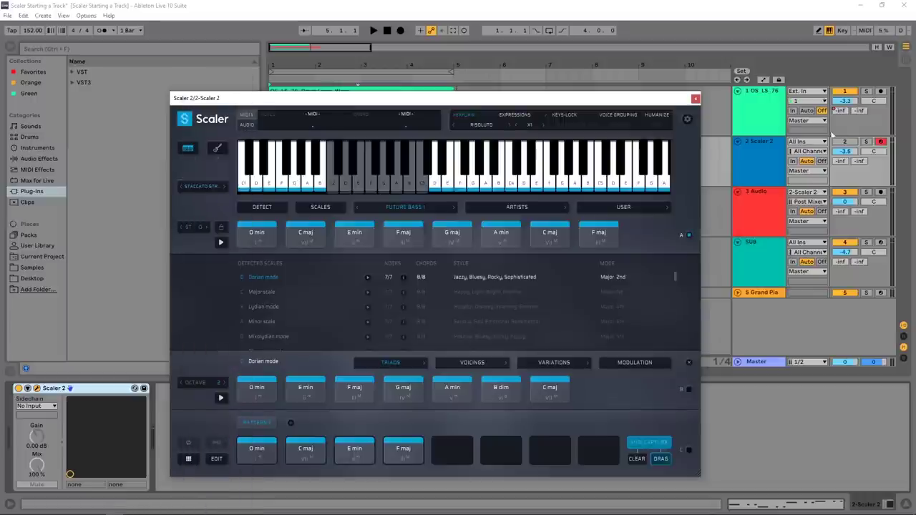
click(847, 143)
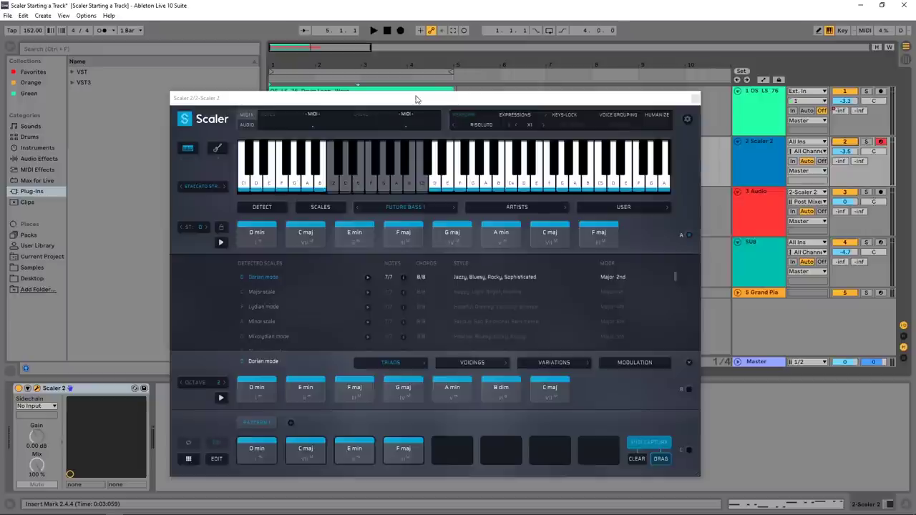
Play the song, then audition single notes including E and F on Scaler's keyboard
key(space)
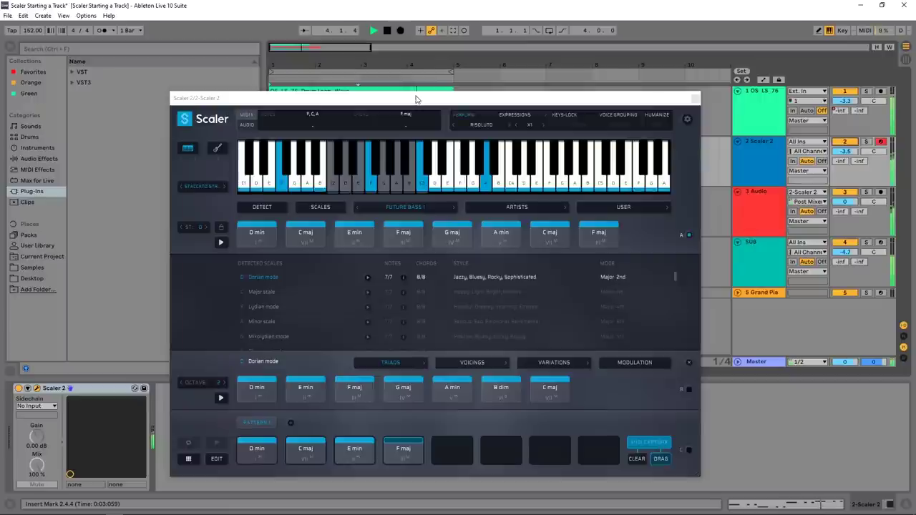
key(space)
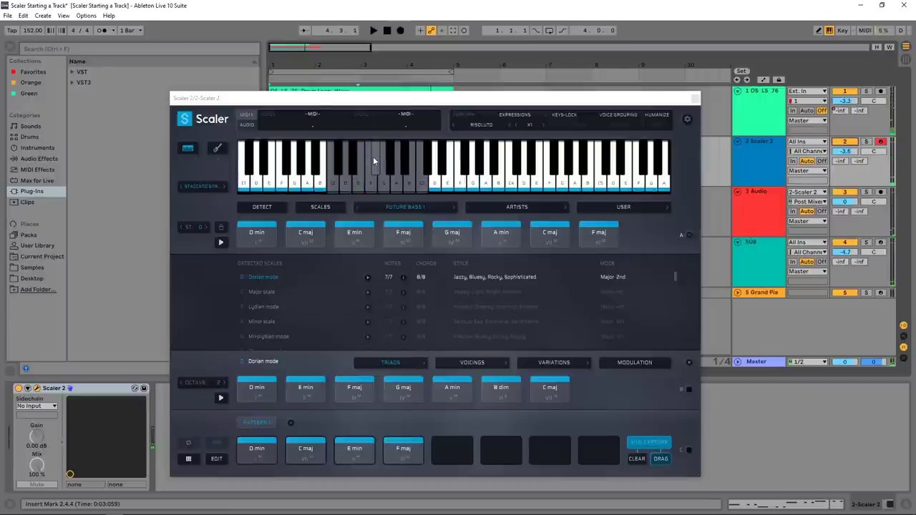
click(292, 185)
click(272, 179)
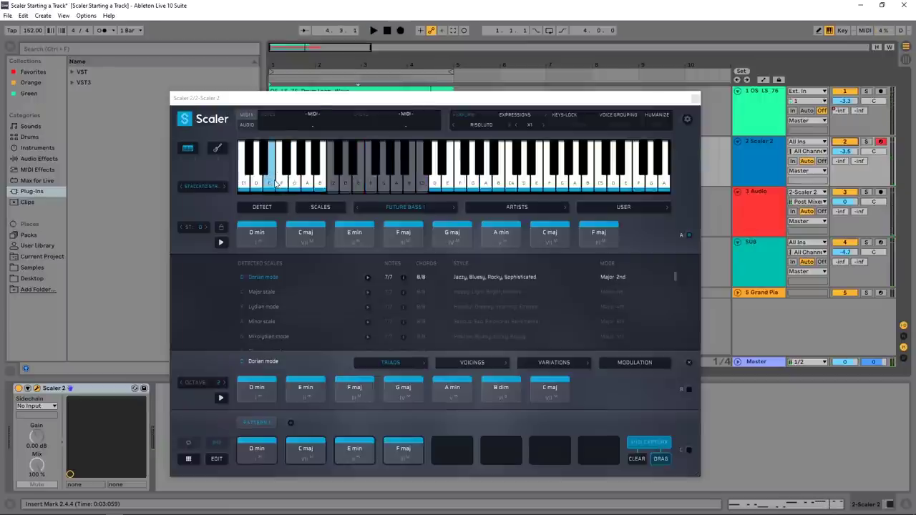
click(282, 185)
Enable Scaler's voice grouping set to Dynamic +1 Oct and play the song to hear it
click(609, 117)
click(614, 125)
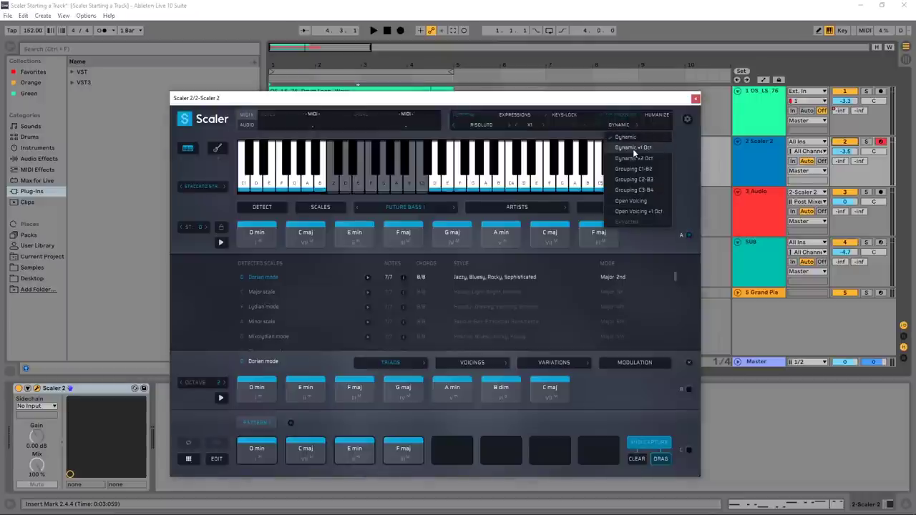
click(633, 148)
key(space)
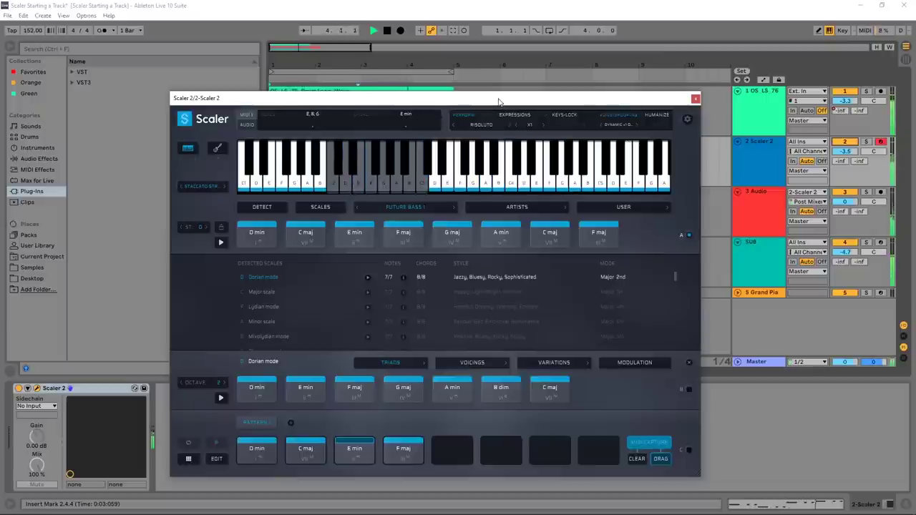
Stop playback and insert a new audio track, 3 Audio, with Ctrl+T
key(space)
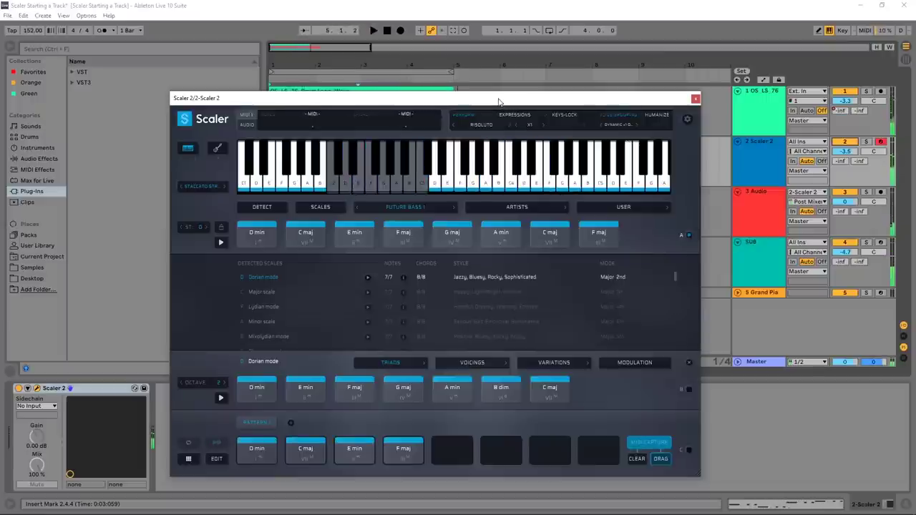
click(758, 305)
key(ctrl+t)
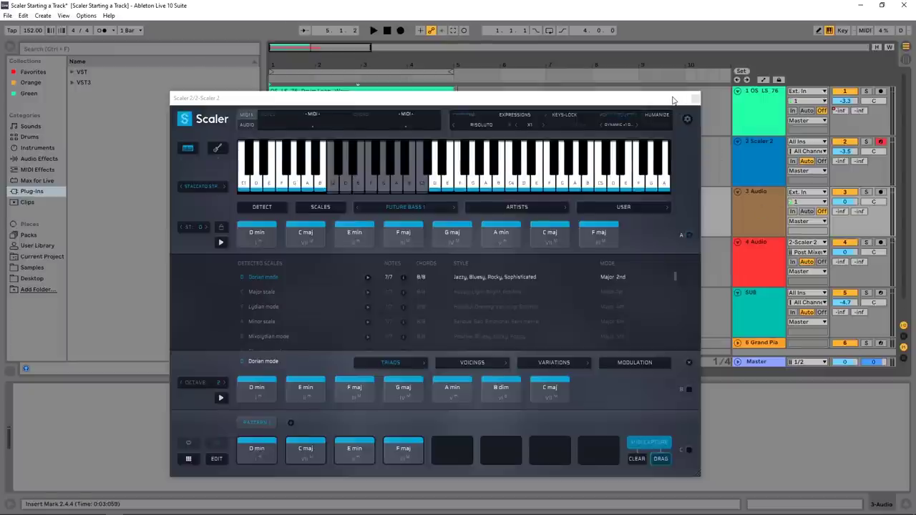
Feed 3 Audio from 2-Scaler 2 with monitoring In, recording the strings as clip 3-Audio 1 (bars 1–5)
drag(678, 101, 702, 287)
click(820, 193)
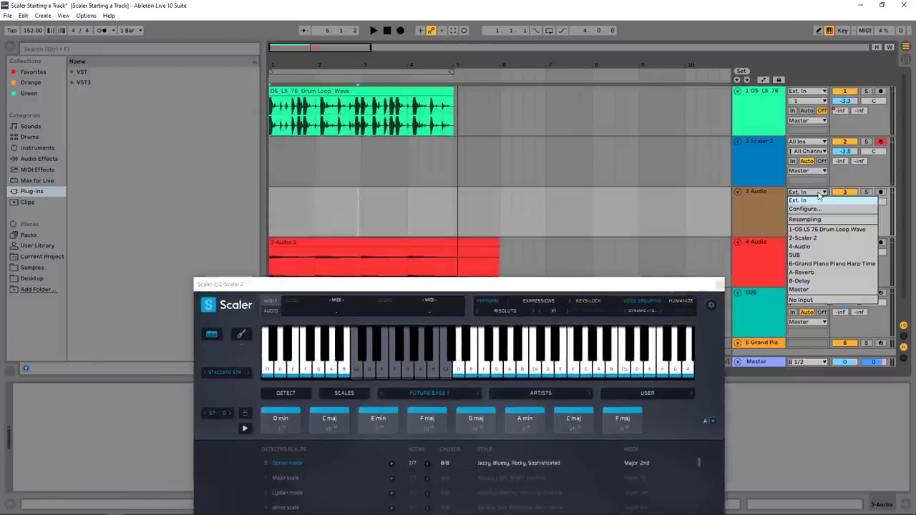
click(805, 239)
click(792, 212)
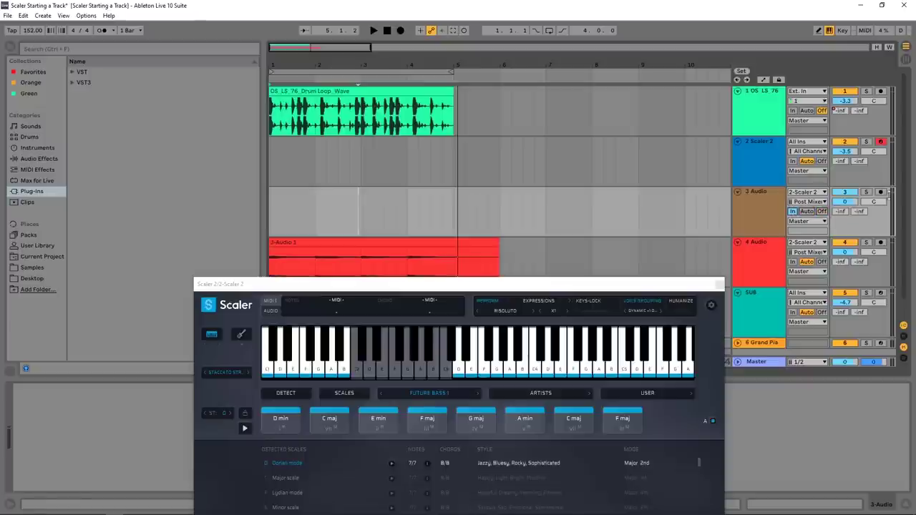
click(401, 31)
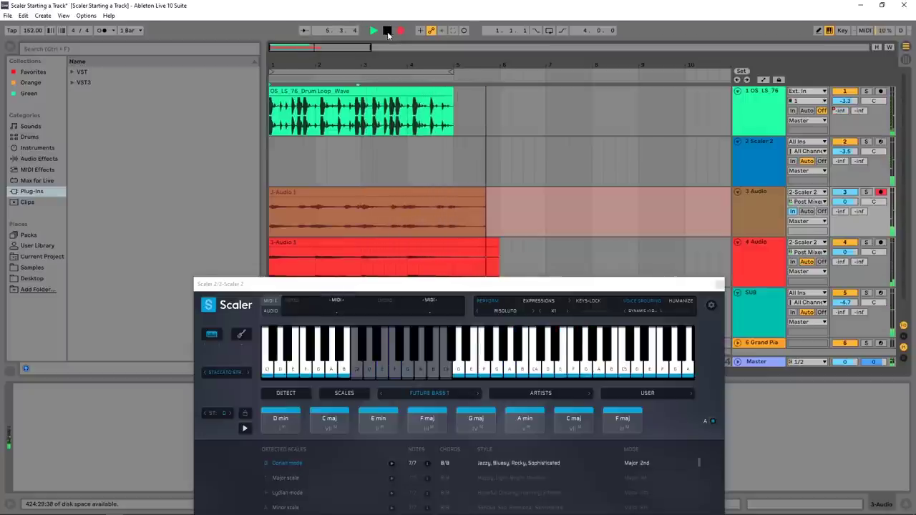
click(387, 32)
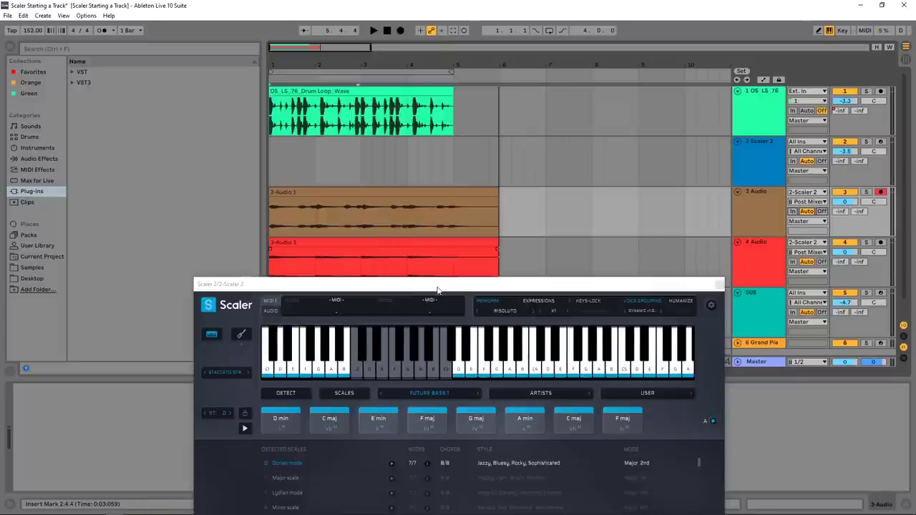
Set Scaler's expression to Arpeggio (Up, 1/8) and play the song to hear it
drag(436, 289, 425, 128)
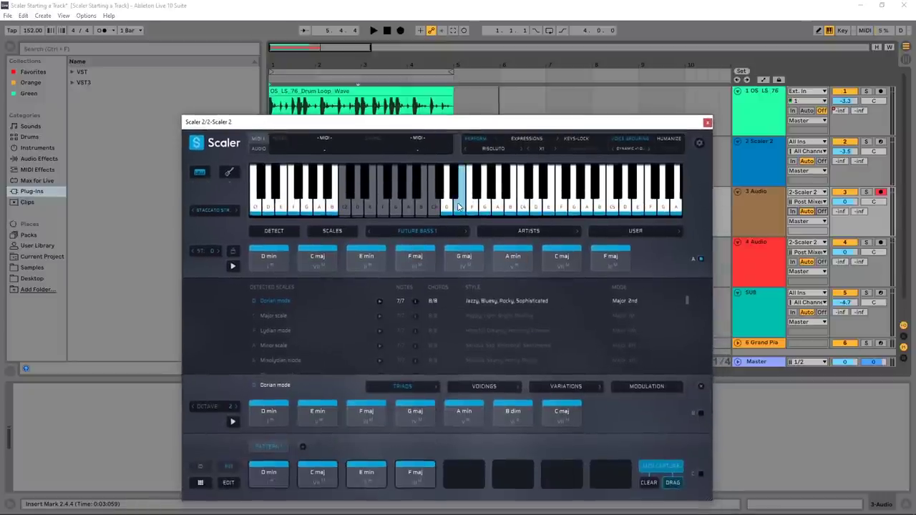
click(528, 139)
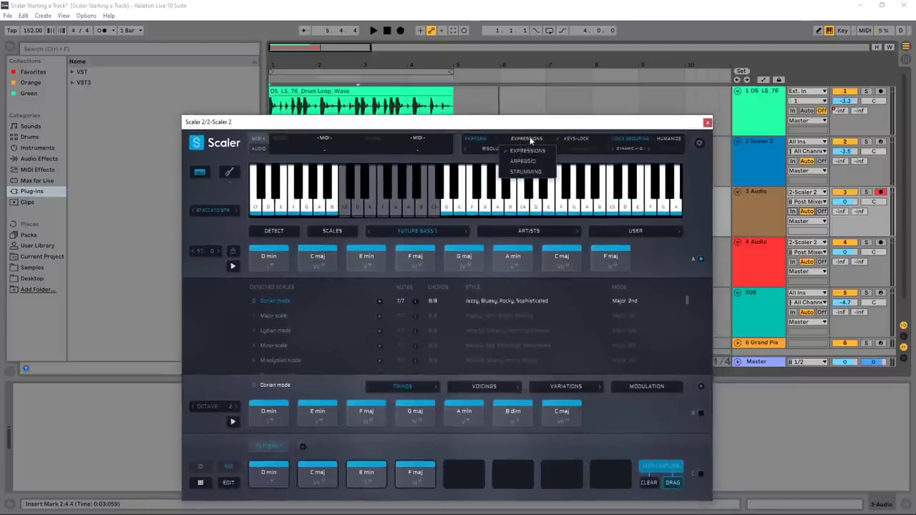
click(522, 161)
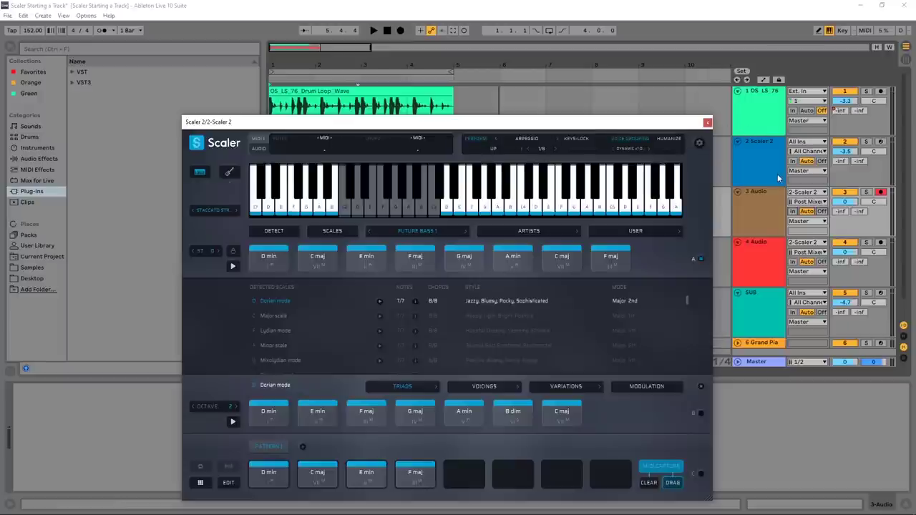
key(space)
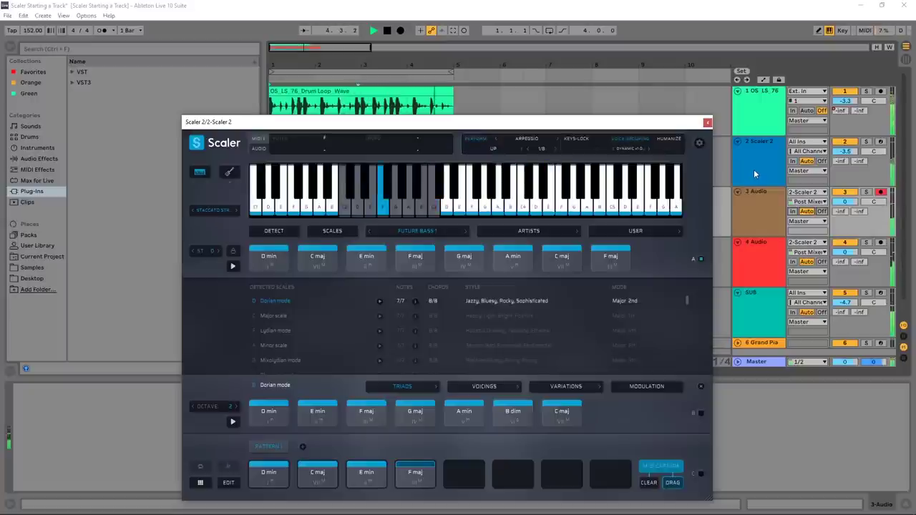
key(space)
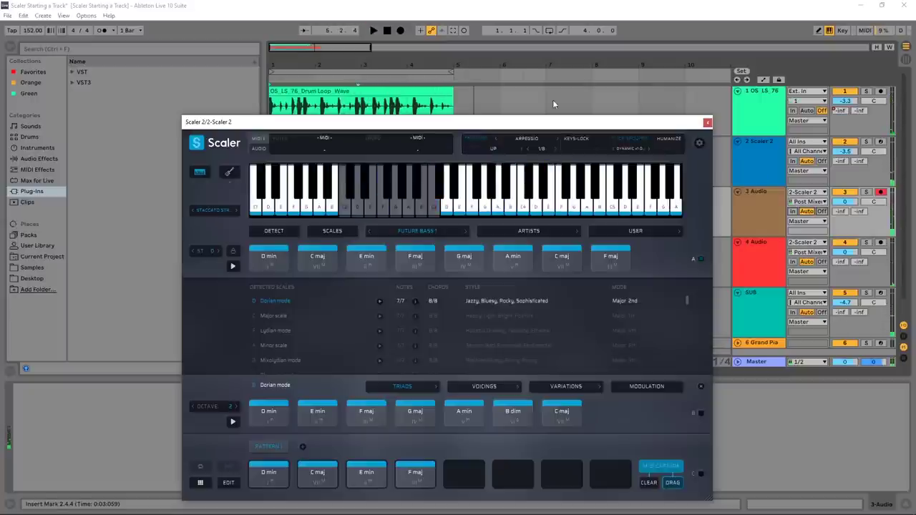
drag(562, 121, 537, 88)
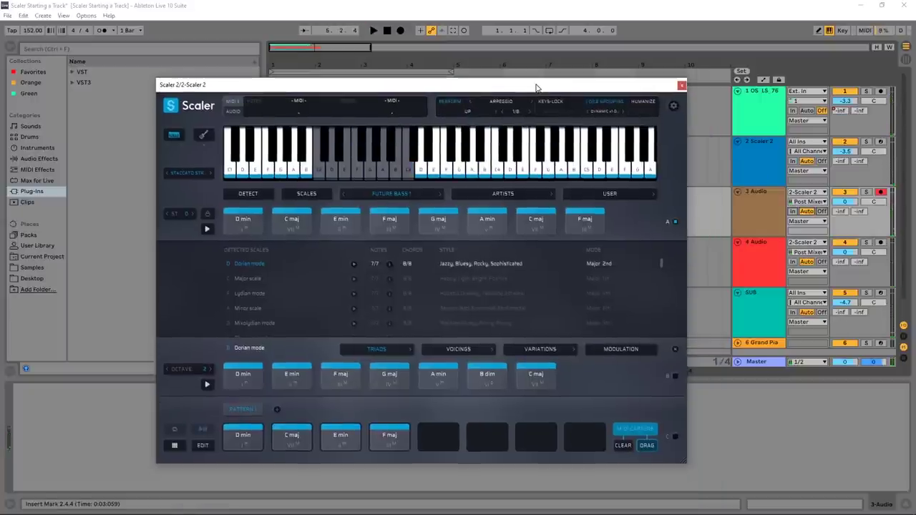
Capture Scaler's arpeggiated chord pattern as MIDI while the song plays
click(622, 448)
key(Escape)
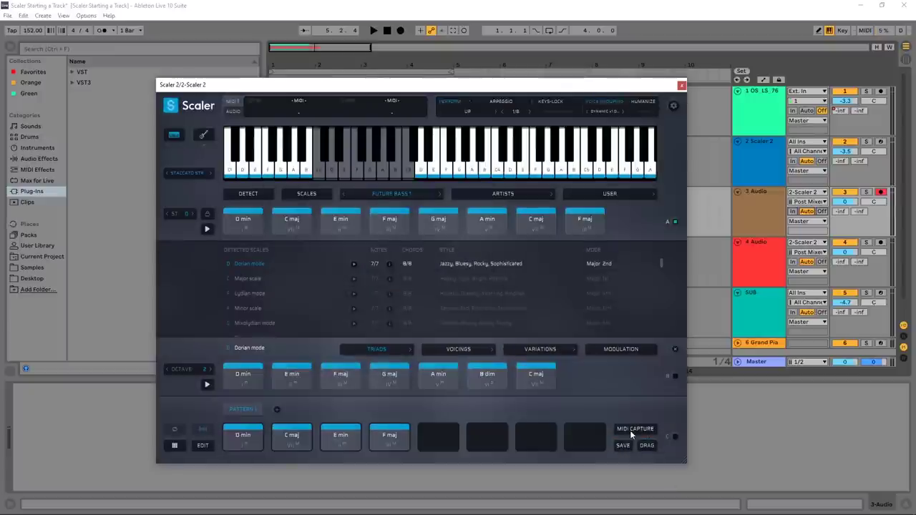
click(630, 430)
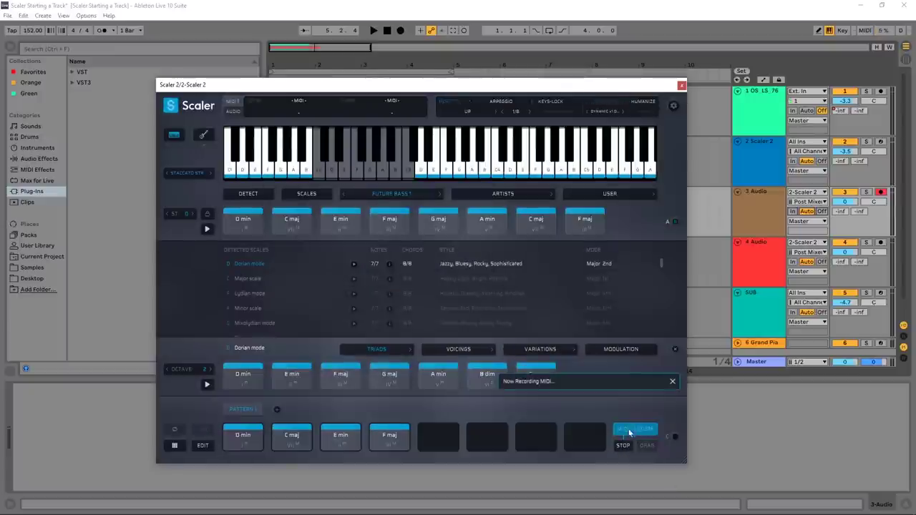
key(space)
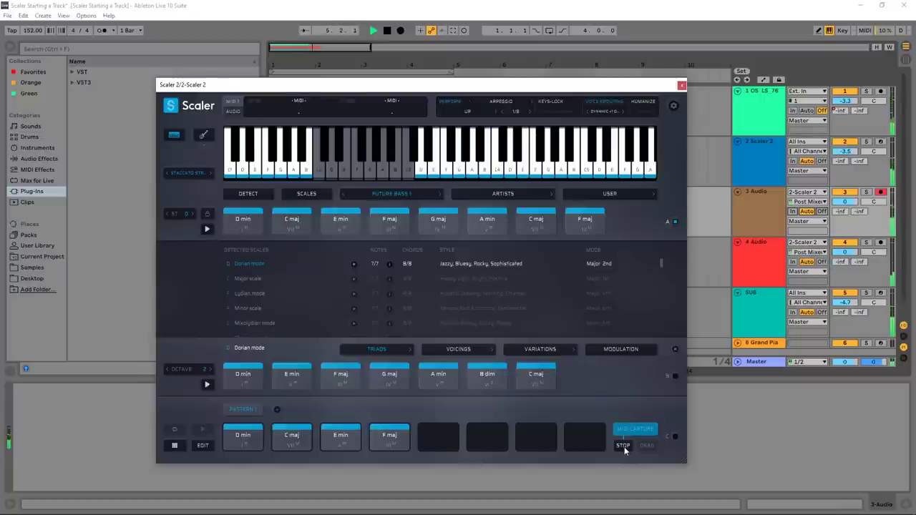
click(624, 447)
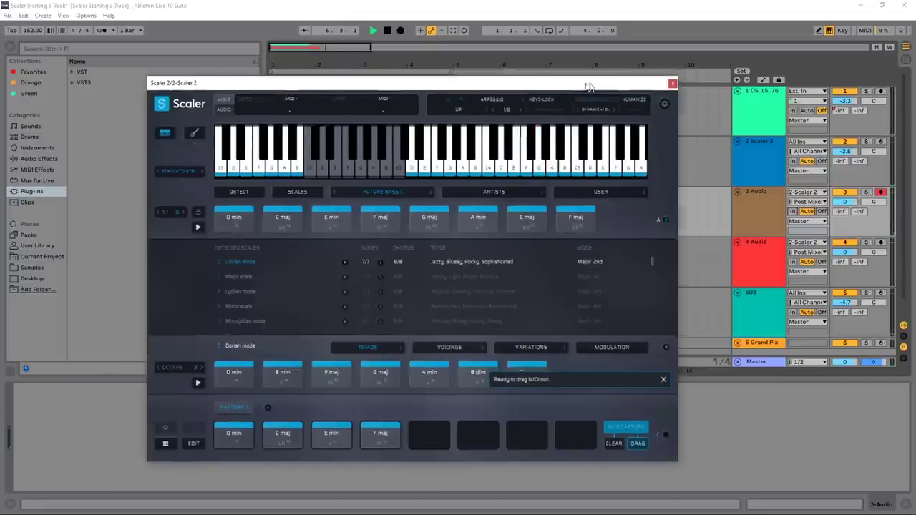
drag(587, 86, 347, 80)
key(space)
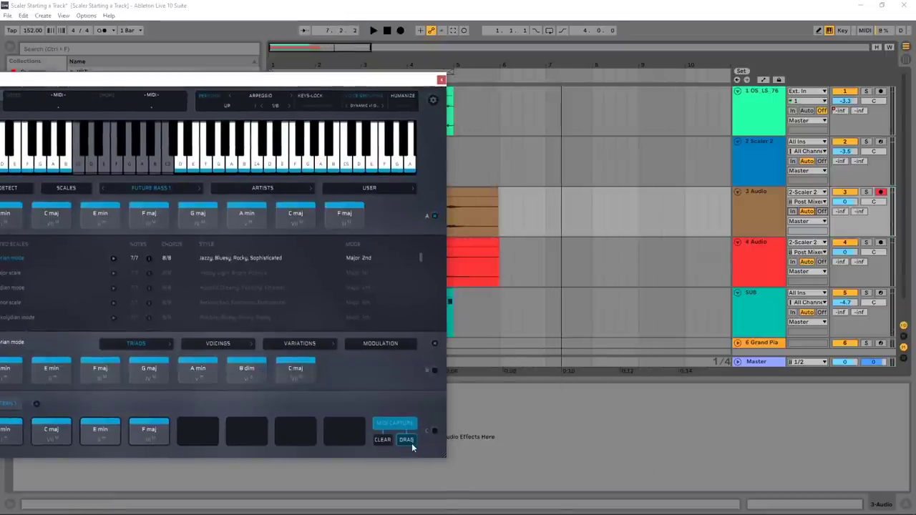
Drop the captured MIDI onto the Grand Piano track at bar 1 and open it for editing
drag(409, 440, 499, 344)
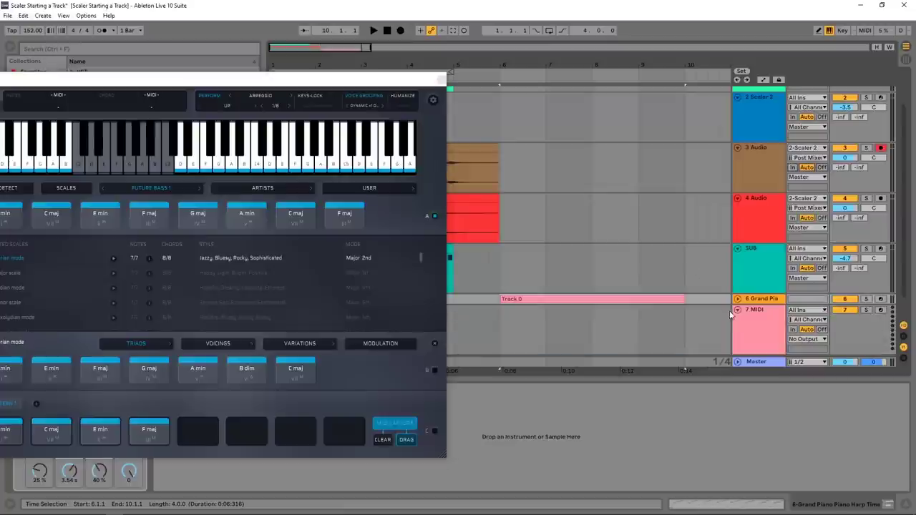
click(441, 80)
drag(530, 299, 326, 297)
double_click(326, 297)
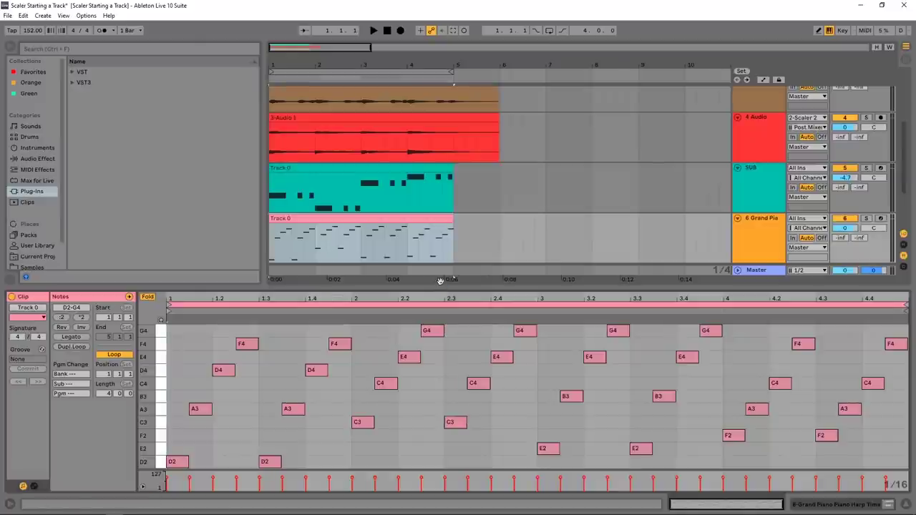
Delete the D2, C3, E2 and F2 notes from the Grand Piano clip
drag(448, 286, 450, 240)
drag(318, 438, 169, 398)
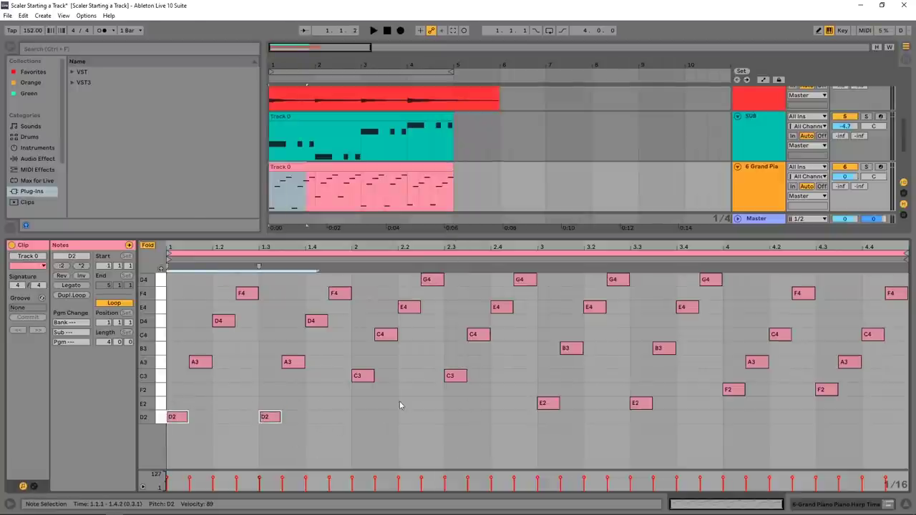
key(Delete)
drag(475, 406, 368, 368)
key(Delete)
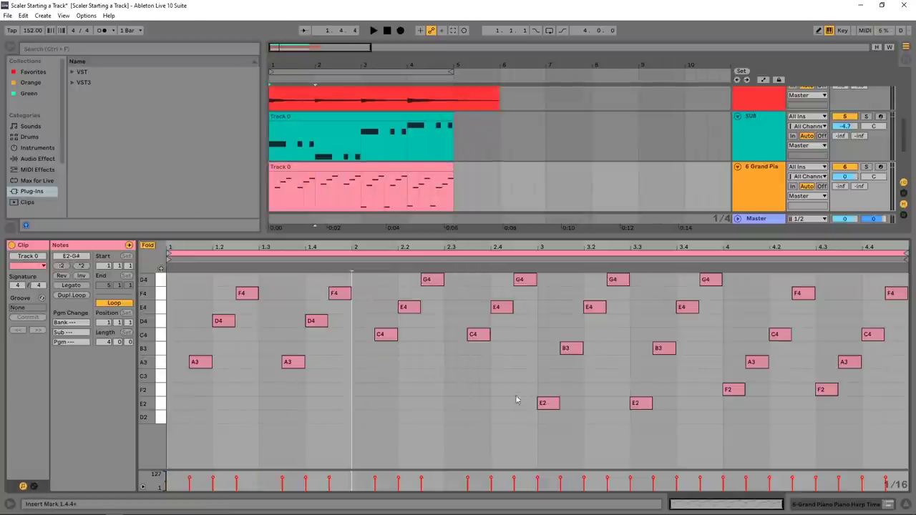
drag(518, 390, 665, 419)
key(Delete)
drag(835, 410, 858, 414)
key(Delete)
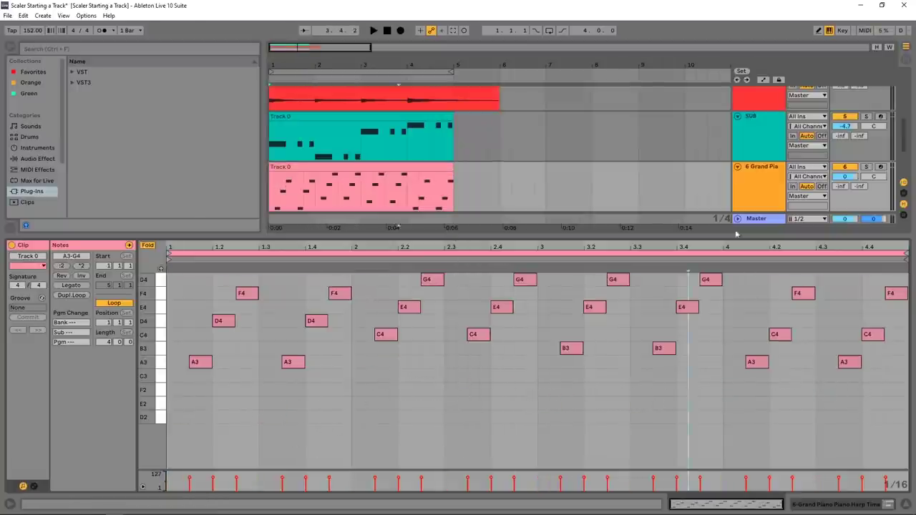
Play the thinned arpeggio and set the Grand Piano track volume to -2.2 dB
key(space)
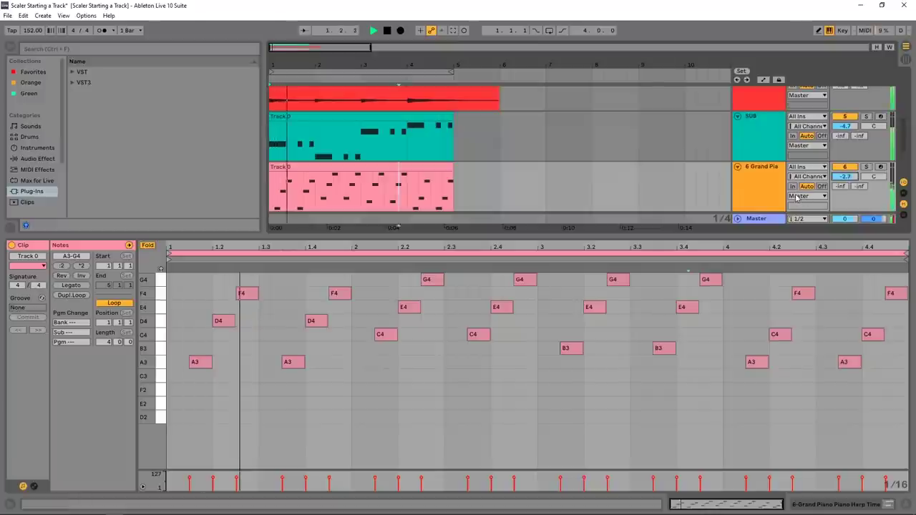
scroll(802, 172, up, 4)
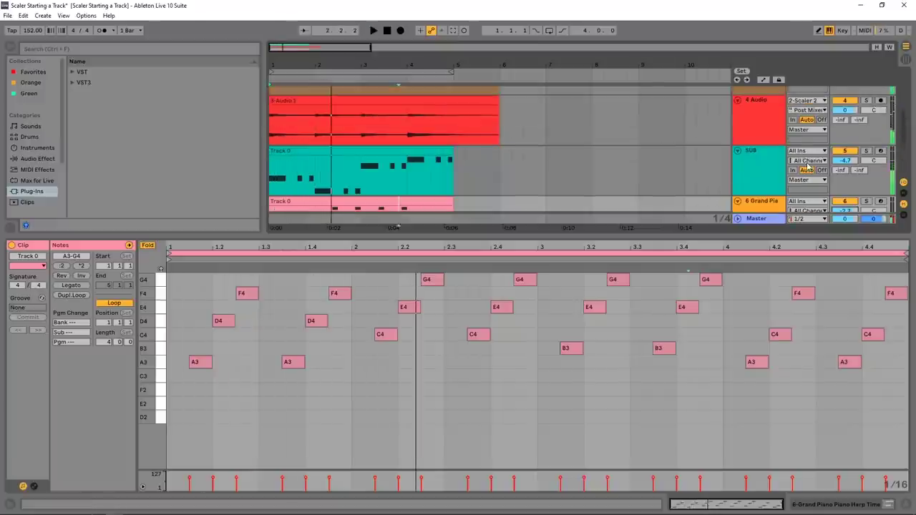
scroll(809, 163, up, 2)
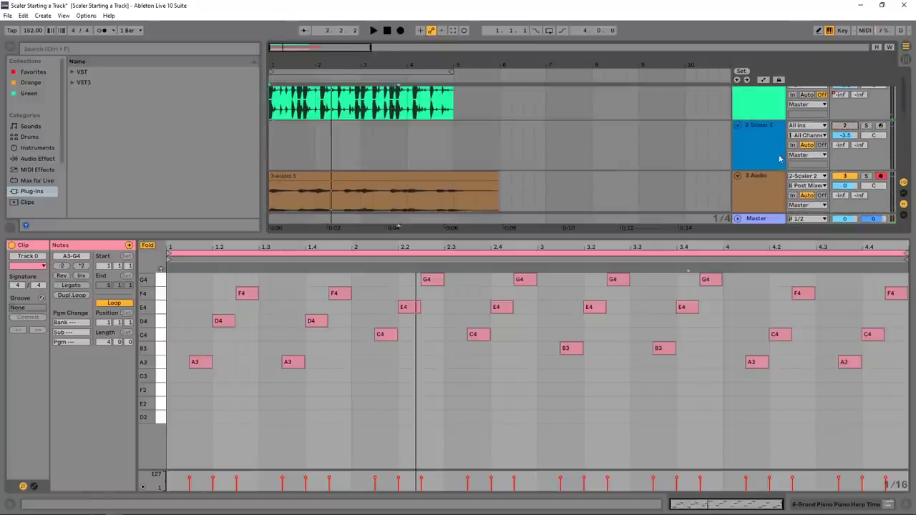
scroll(766, 171, down, 5)
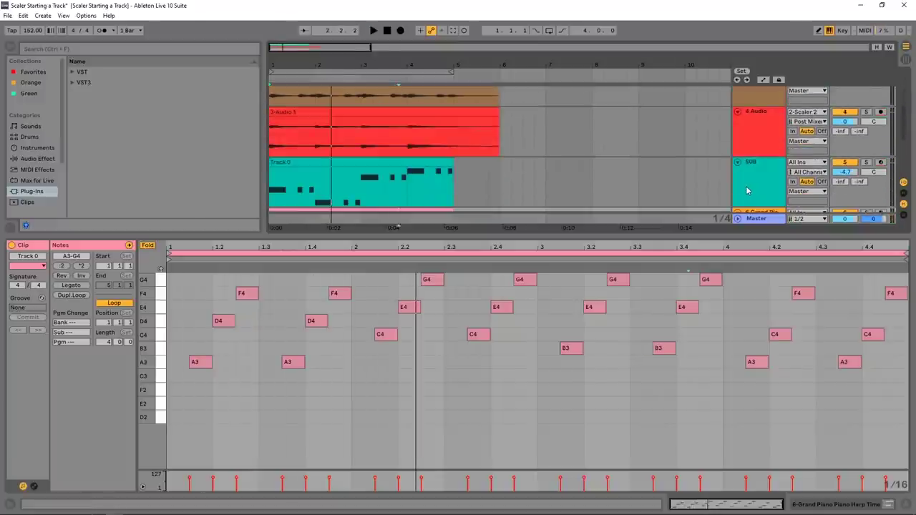
scroll(745, 190, down, 2)
key(space)
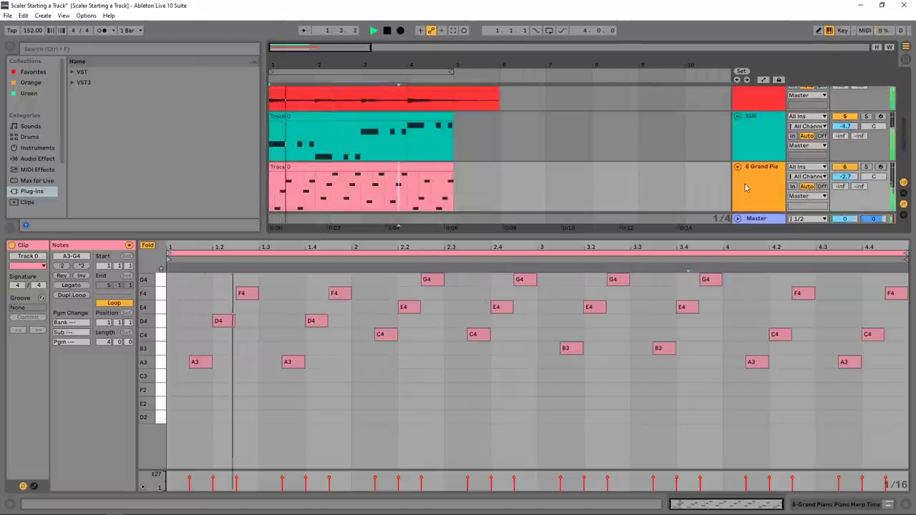
scroll(841, 179, up, 2)
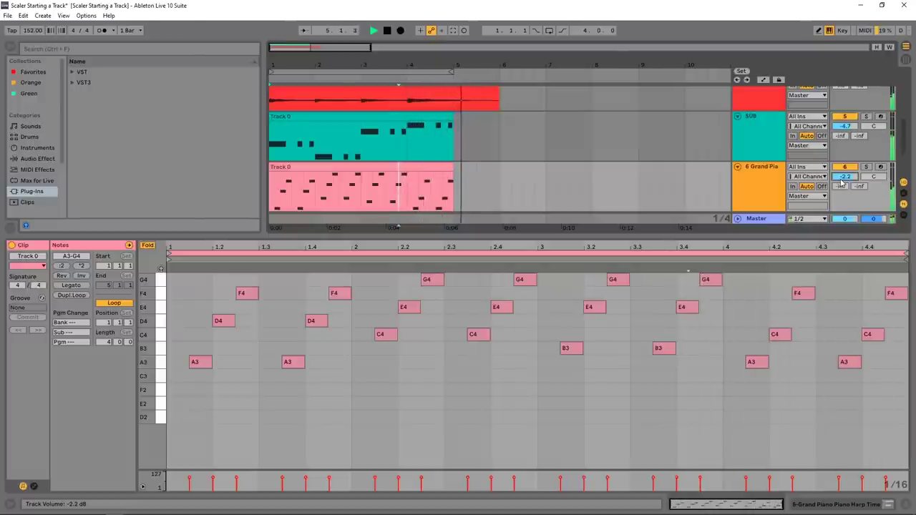
key(space)
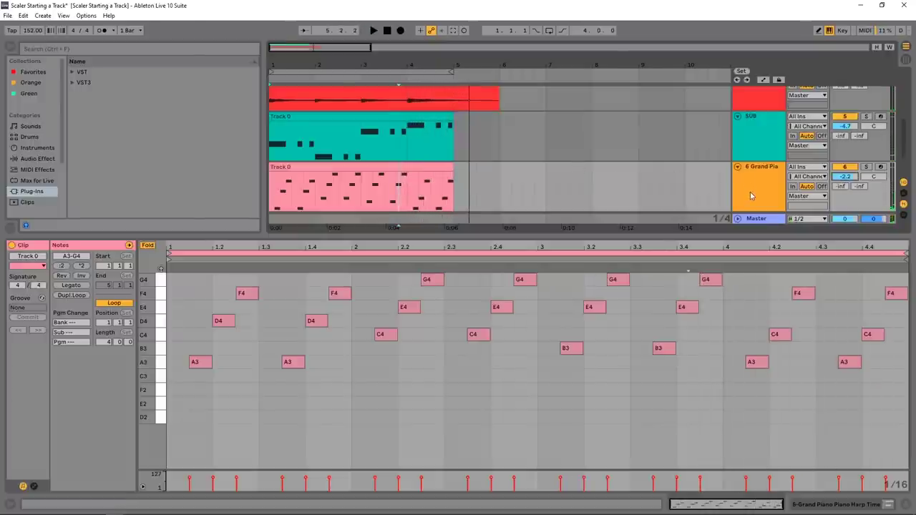
Add and then undo a new MIDI track, and collapse the 3 Audio track
key(ctrl+shift+t)
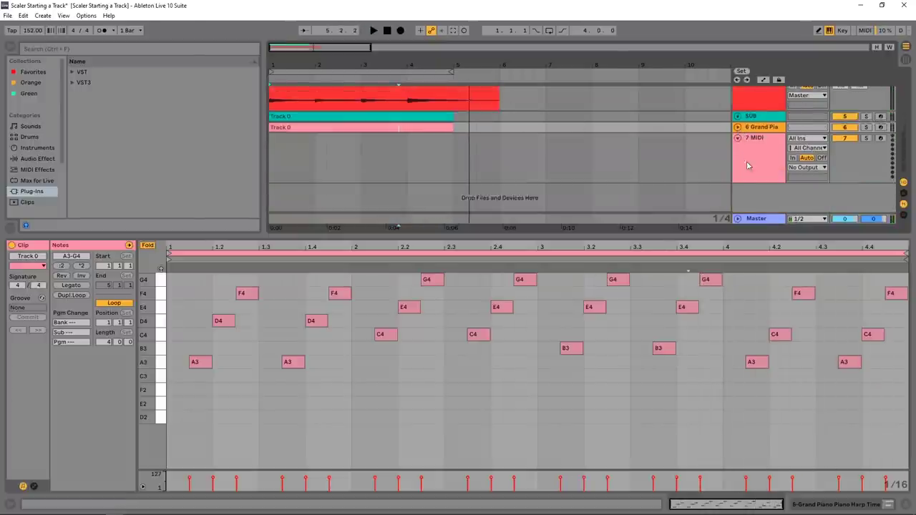
scroll(747, 166, up, 2)
click(746, 201)
key(ctrl+z)
key(ctrl+z)
key(ctrl+z)
key(ctrl+z)
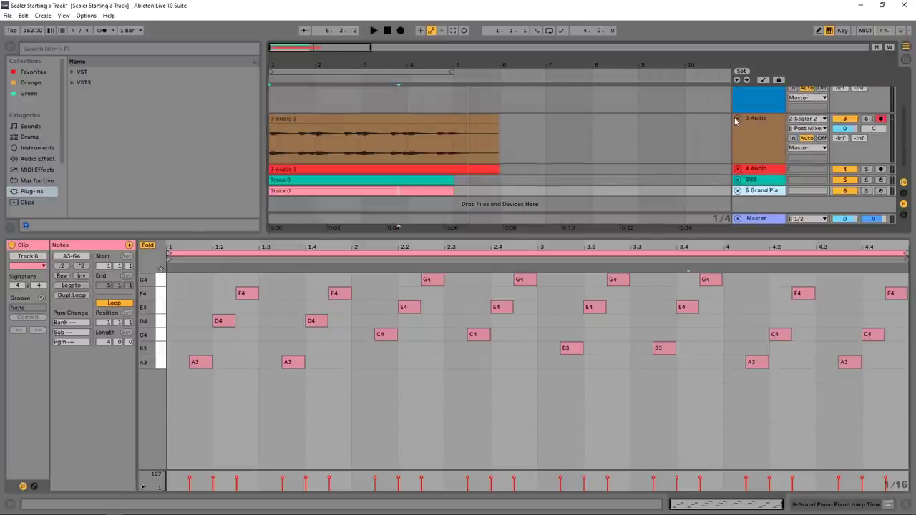
click(736, 119)
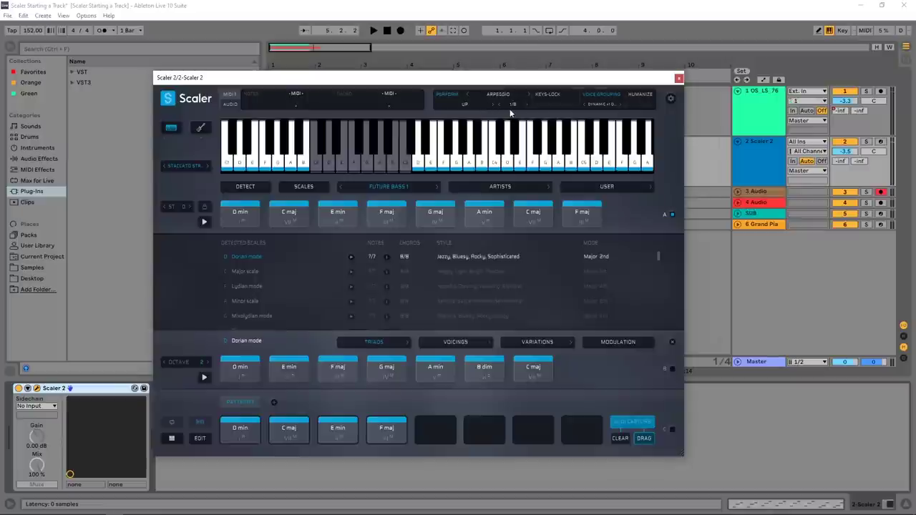
Change Scaler's arpeggio rate from 1/8 to 1/4 and audition it
click(500, 105)
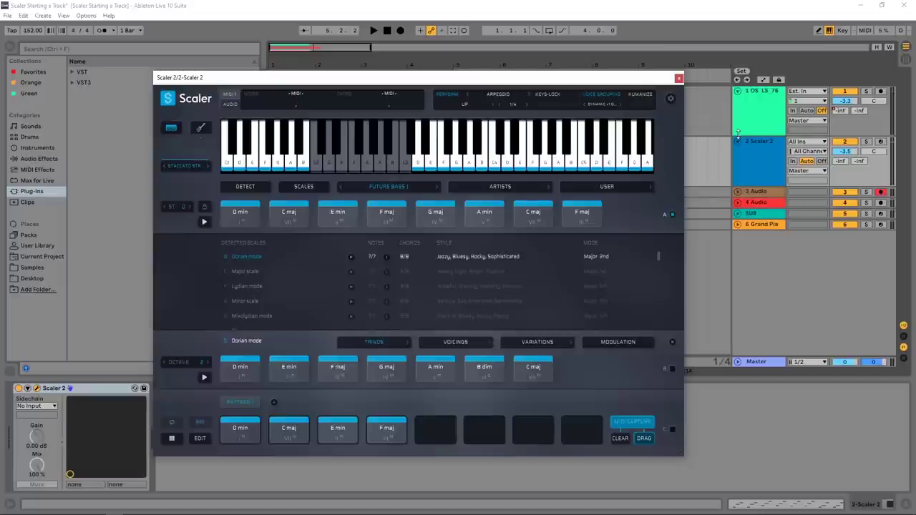
key(space)
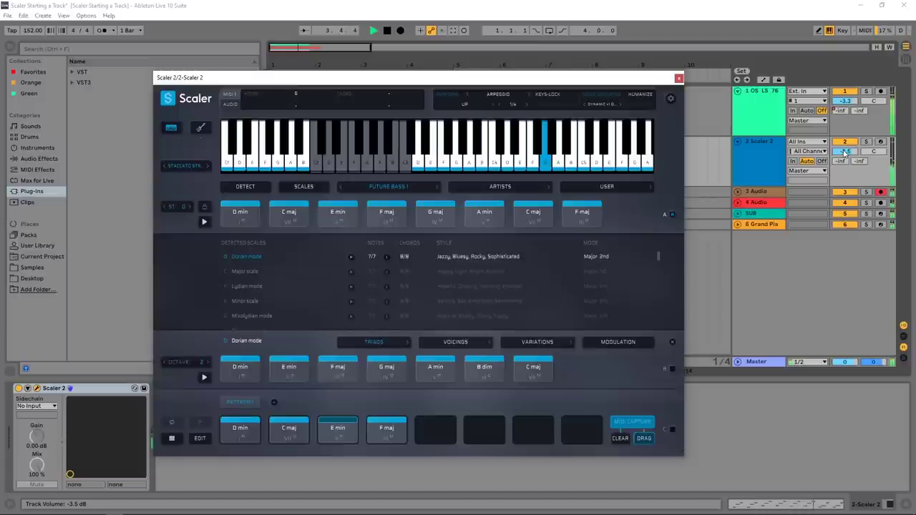
key(space)
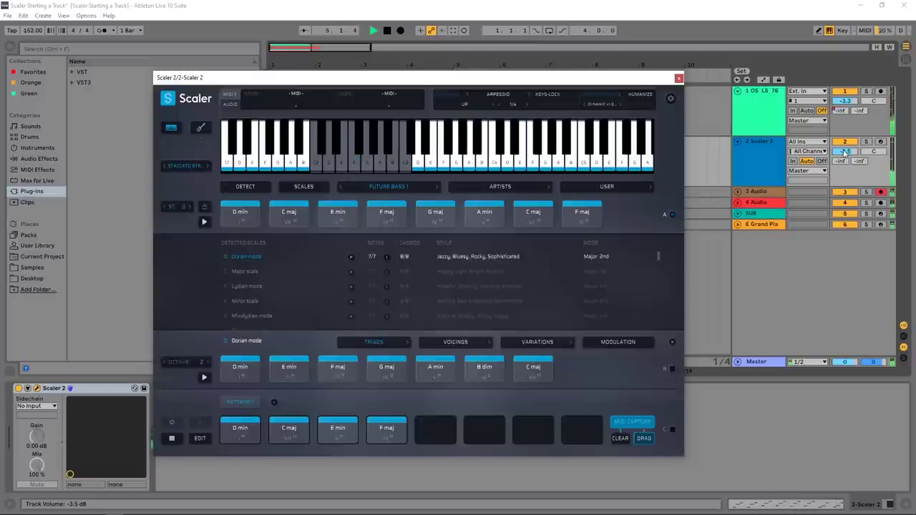
Turn on the loop over bars 1.1.1 to 5.1.1 and start playback
drag(496, 80, 556, 143)
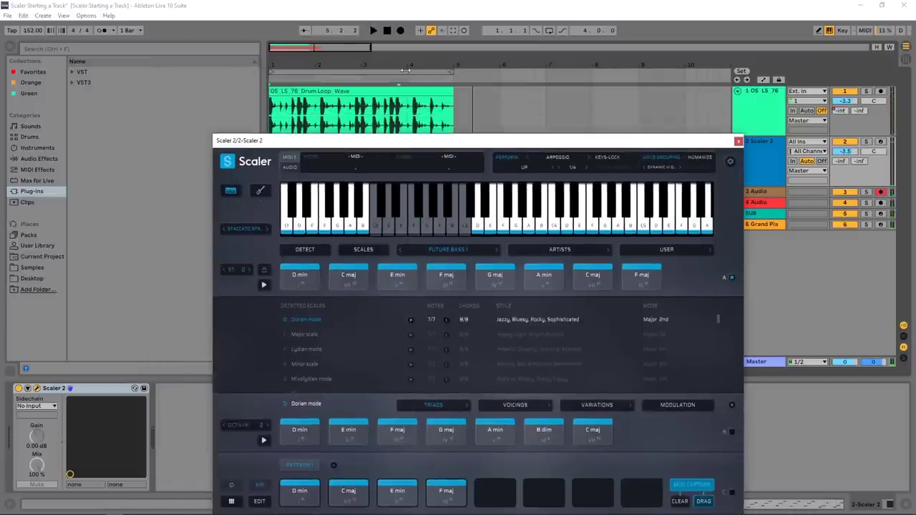
click(549, 30)
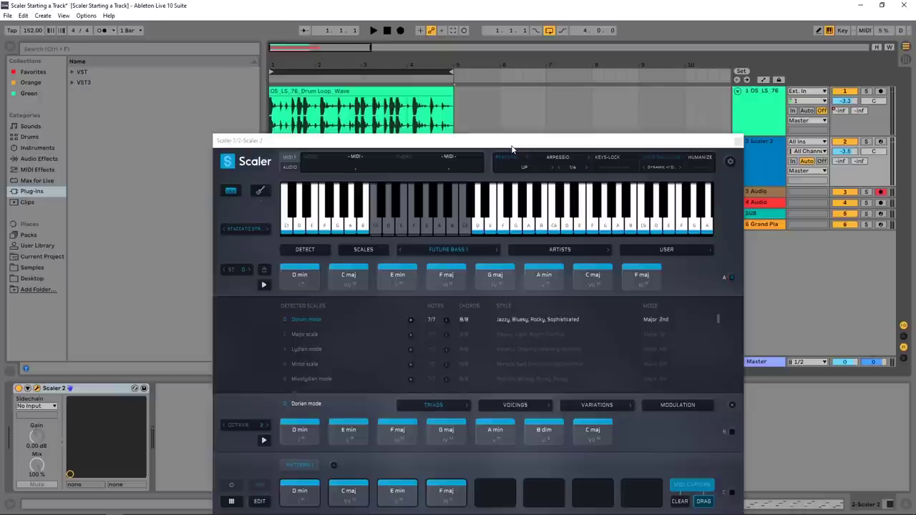
drag(512, 149, 508, 105)
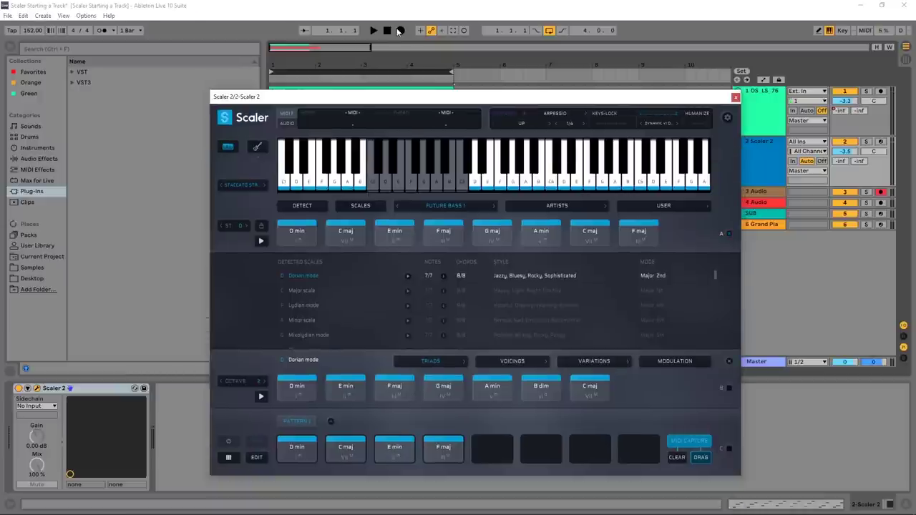
key(space)
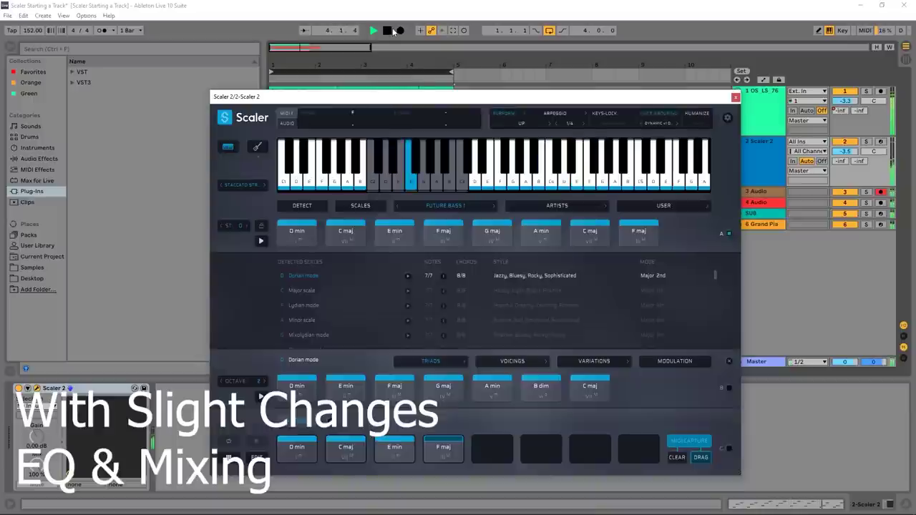
Stop the looping four-bar 1/4 arpeggio playback with the transport Stop button
click(390, 30)
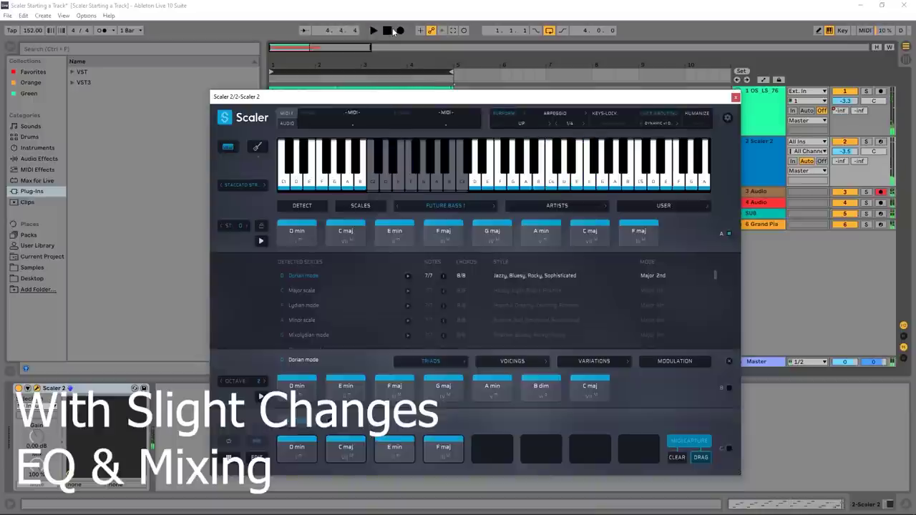